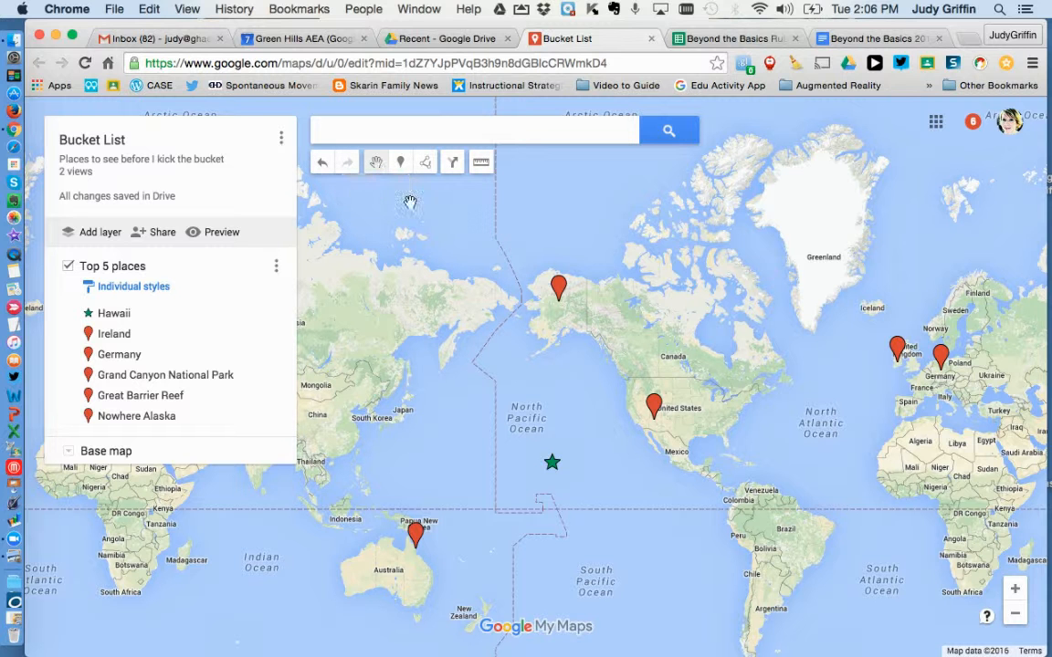
View the details of the Nowhere Alaska marker and close them
drag(431, 284, 449, 254)
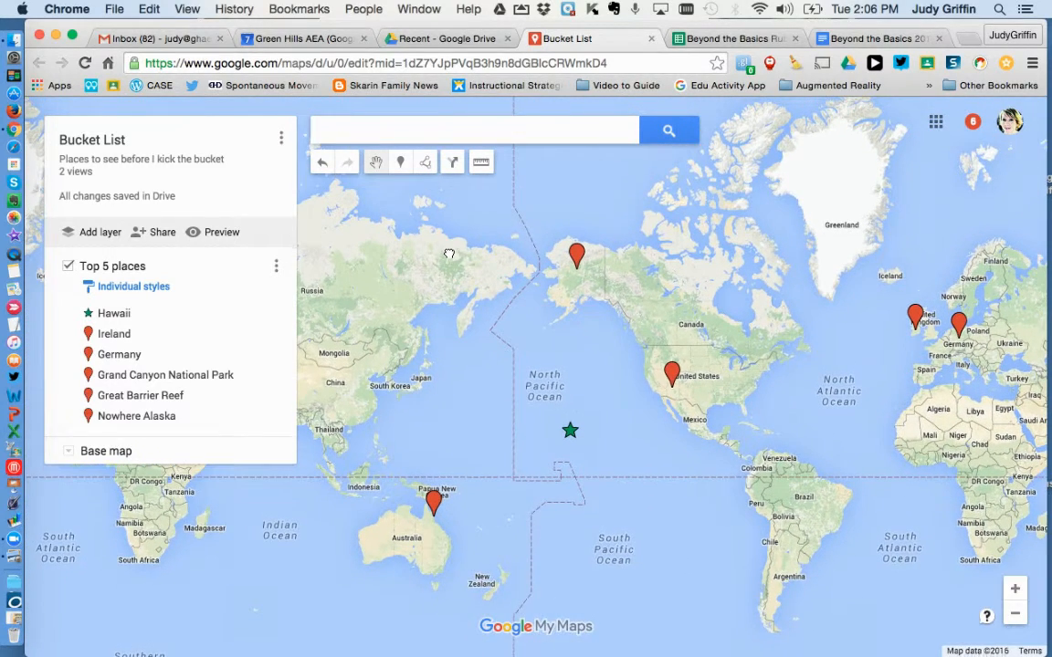
click(576, 257)
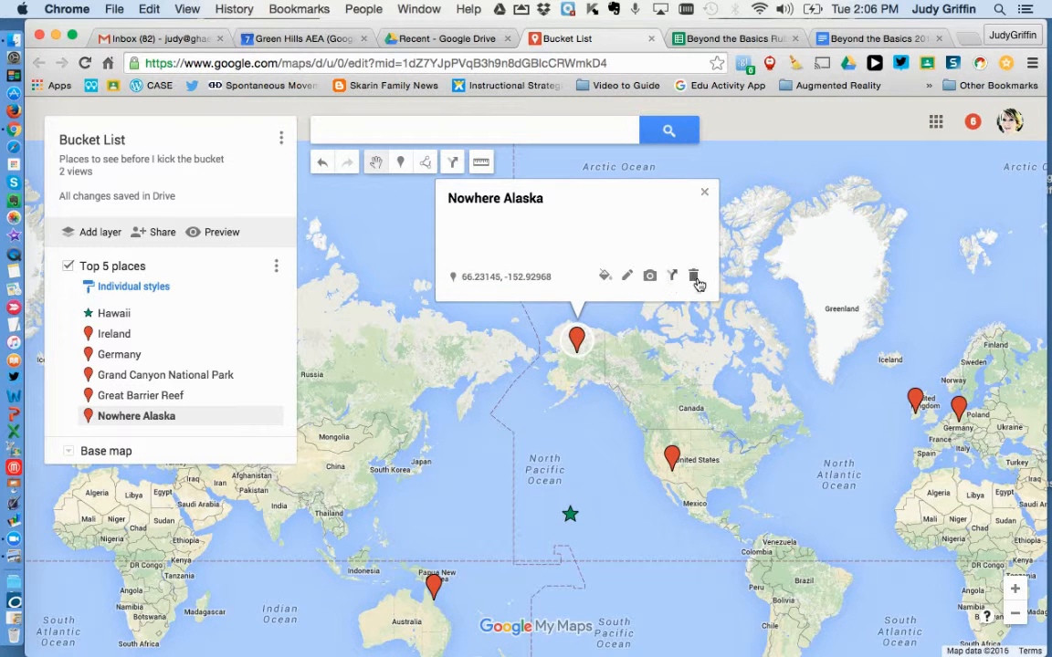
click(706, 197)
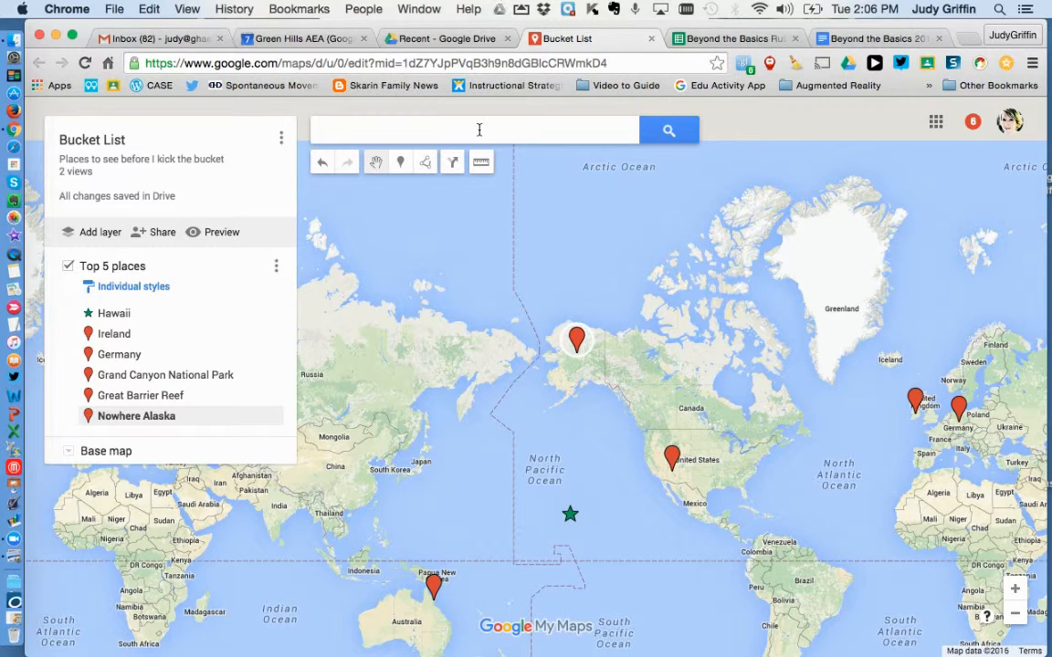
drag(596, 244, 601, 194)
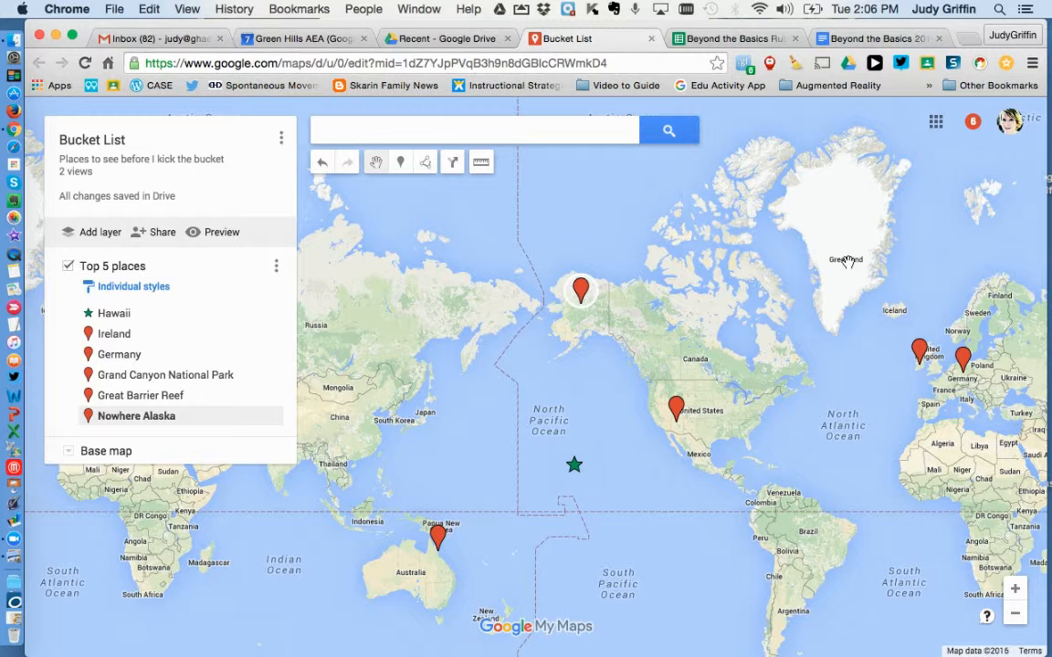
Add a marker in the middle of Greenland and title it "Somewhere in Greenland"
click(402, 173)
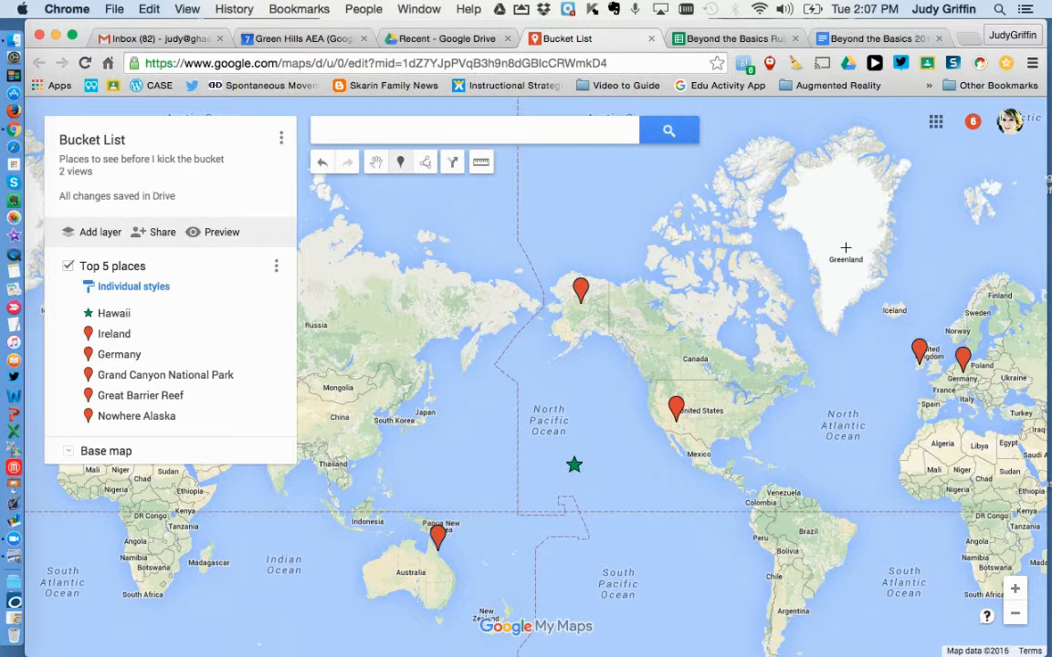
click(845, 247)
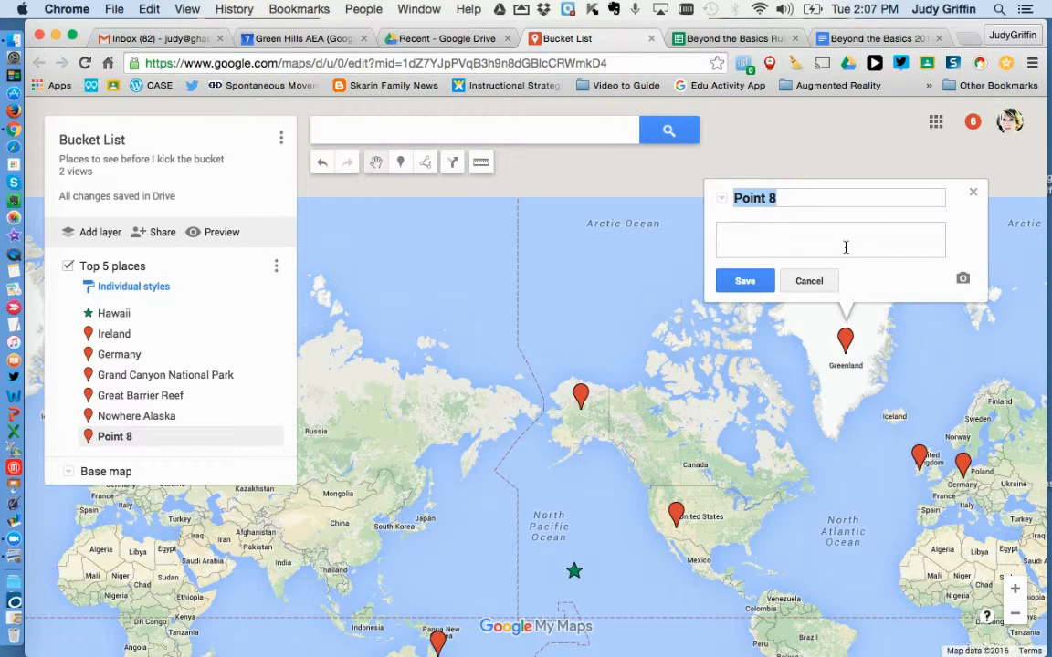
text(Swa)
key(BackSpace)
key(BackSpace)
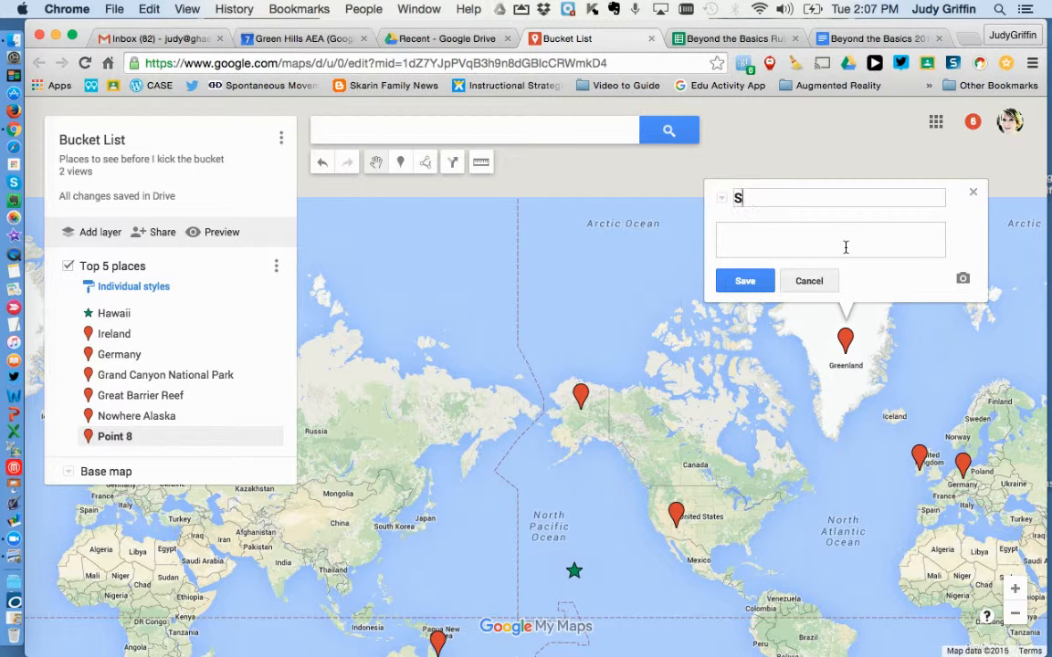
text(omeh)
key(BackSpace)
text(where in )
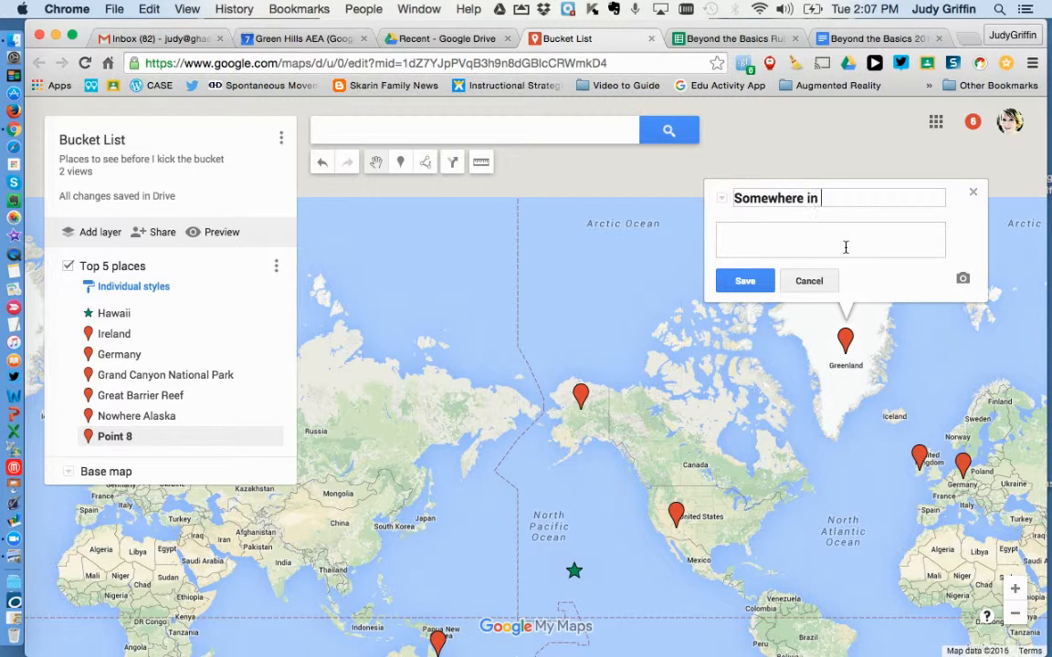
text(Greenland)
Attach a mountain photo from a Google image search for "greenland" to the Greenland marker, save the marker and close its details
click(961, 280)
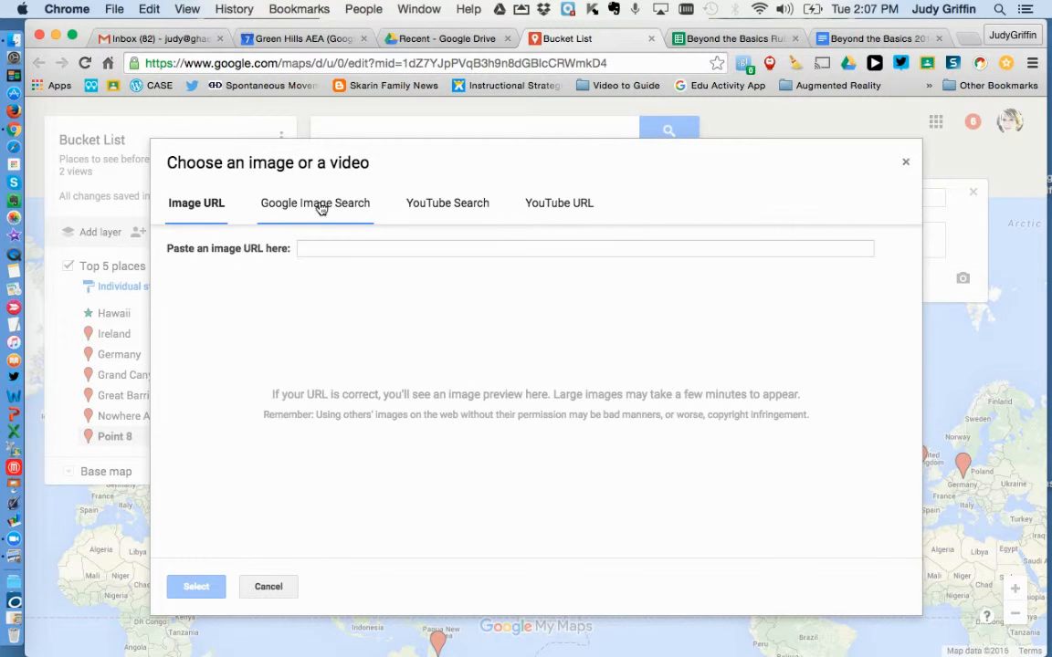
click(320, 203)
text(greenland)
key(Return)
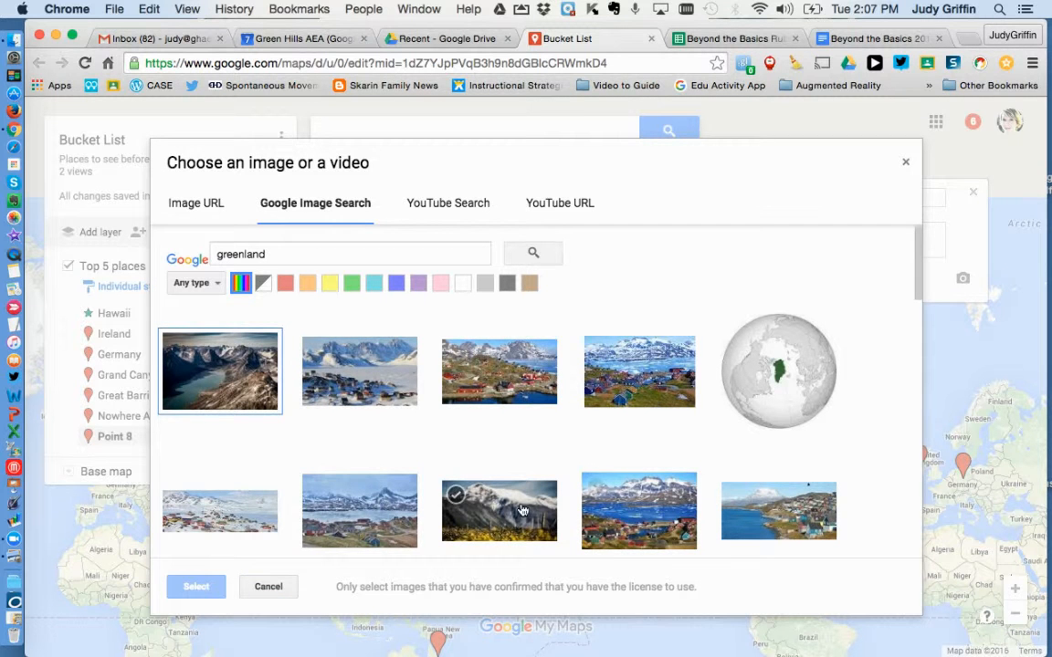
click(239, 515)
click(197, 587)
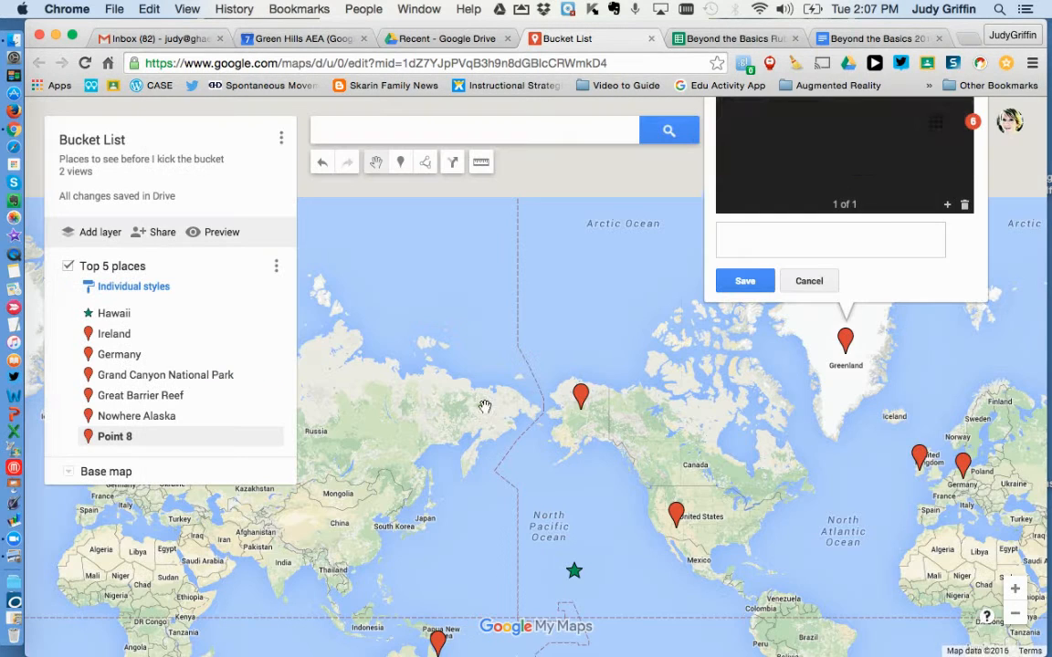
click(745, 280)
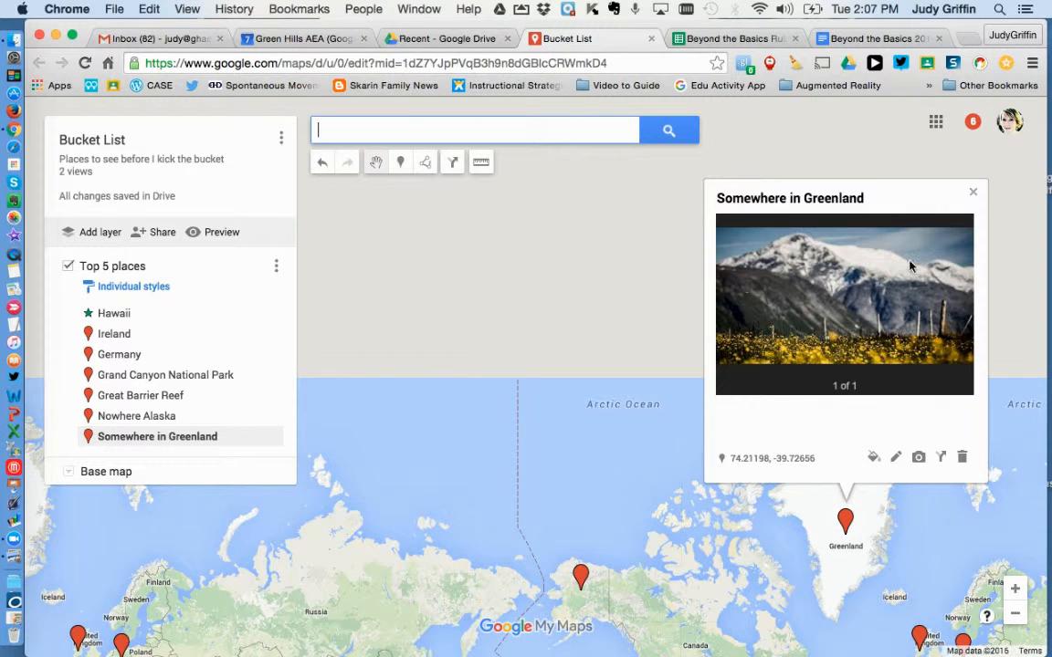
click(976, 196)
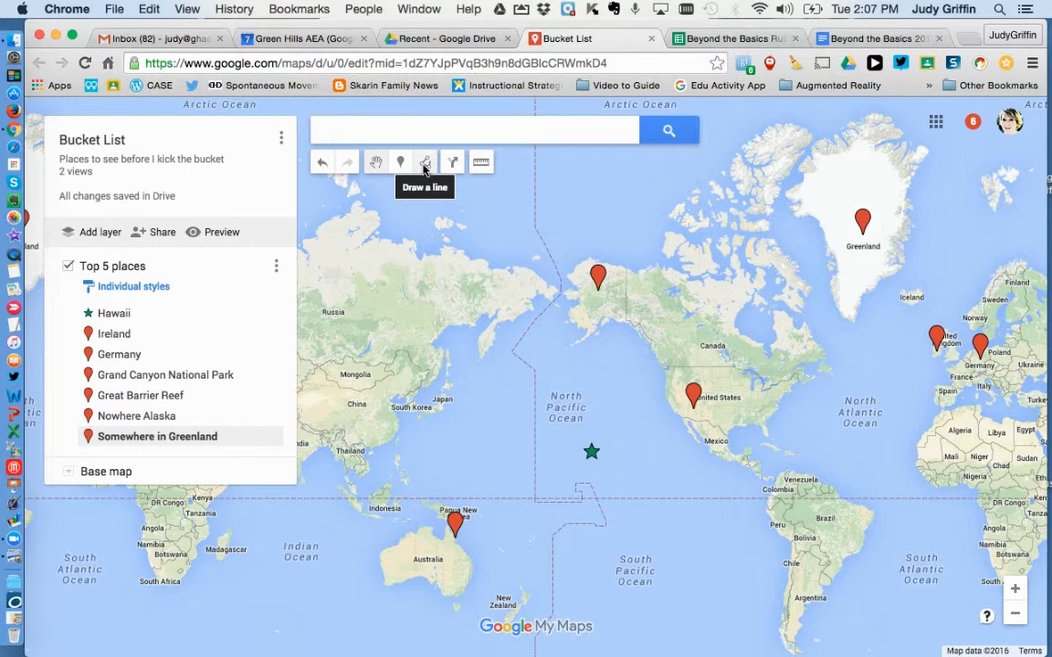
Draw a line from the Grand Canyon through Hawaii, the Great Barrier Reef, Nowhere Alaska, Greenland, Ireland and Germany, ending in the central United States
click(425, 165)
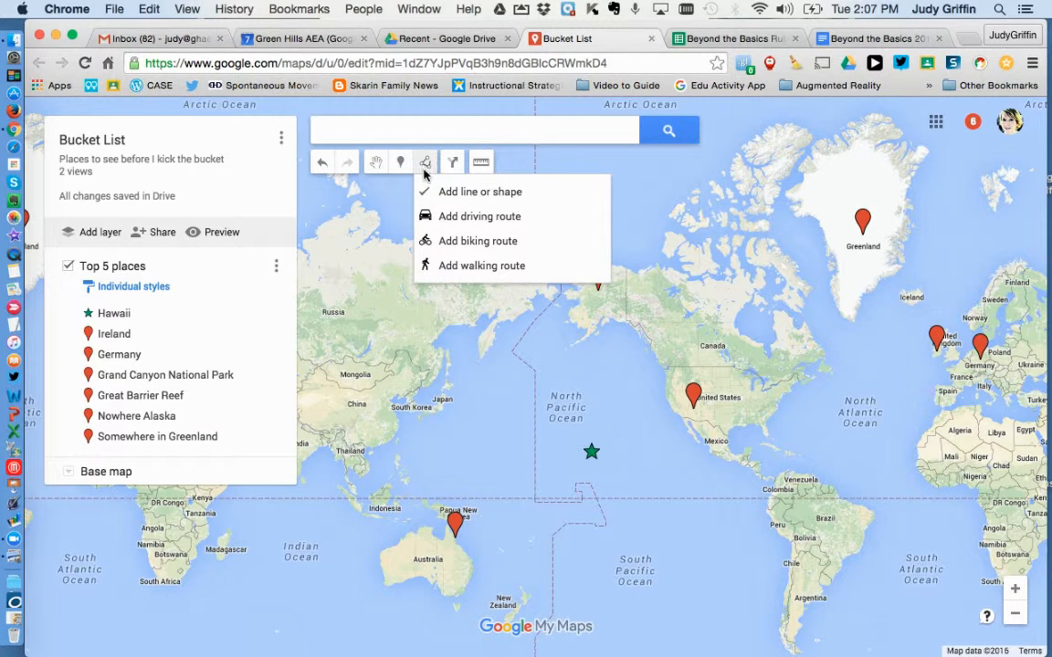
click(482, 193)
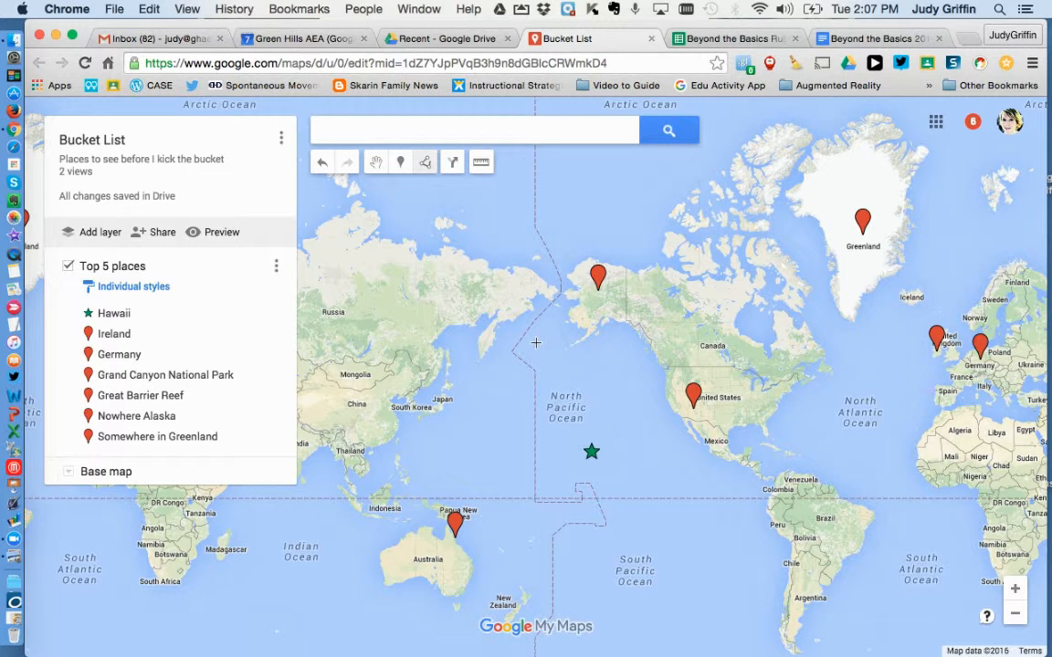
click(694, 396)
double_click(591, 454)
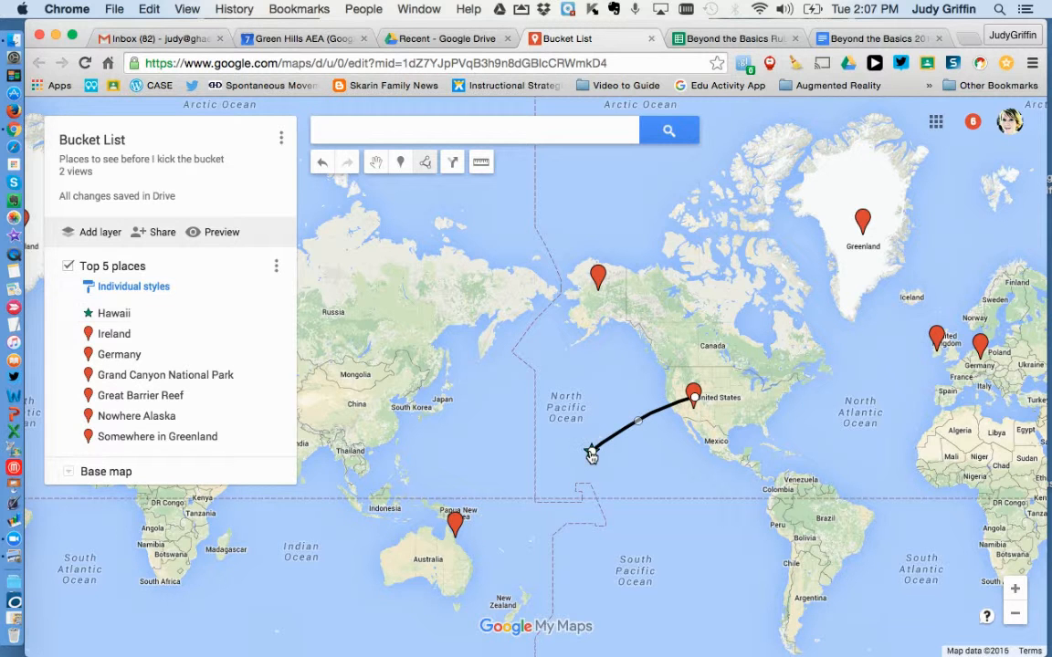
click(455, 526)
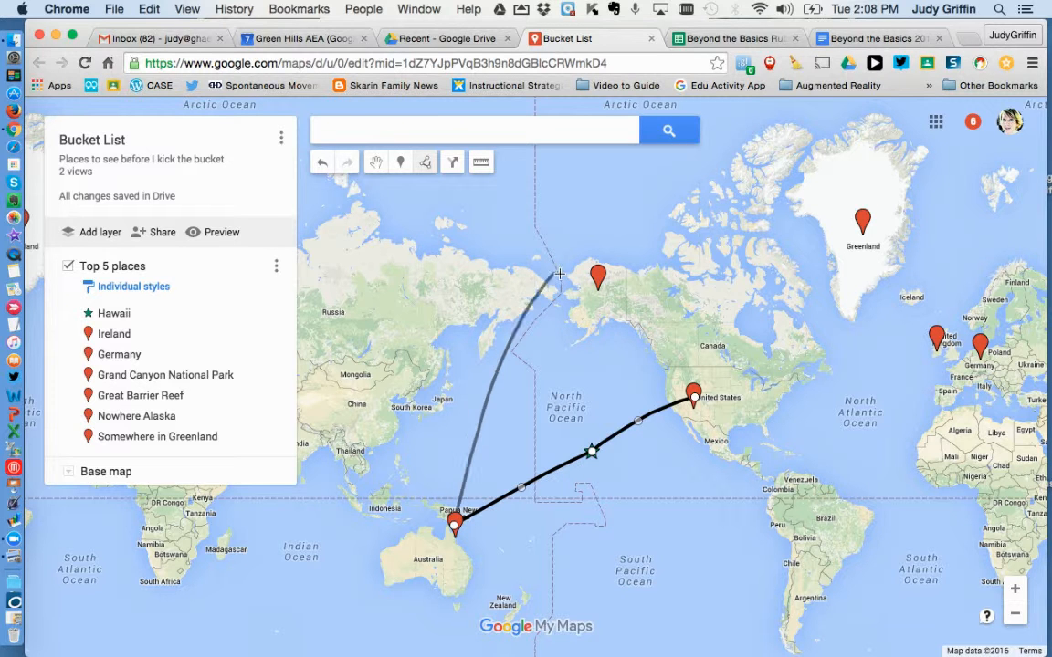
double_click(598, 278)
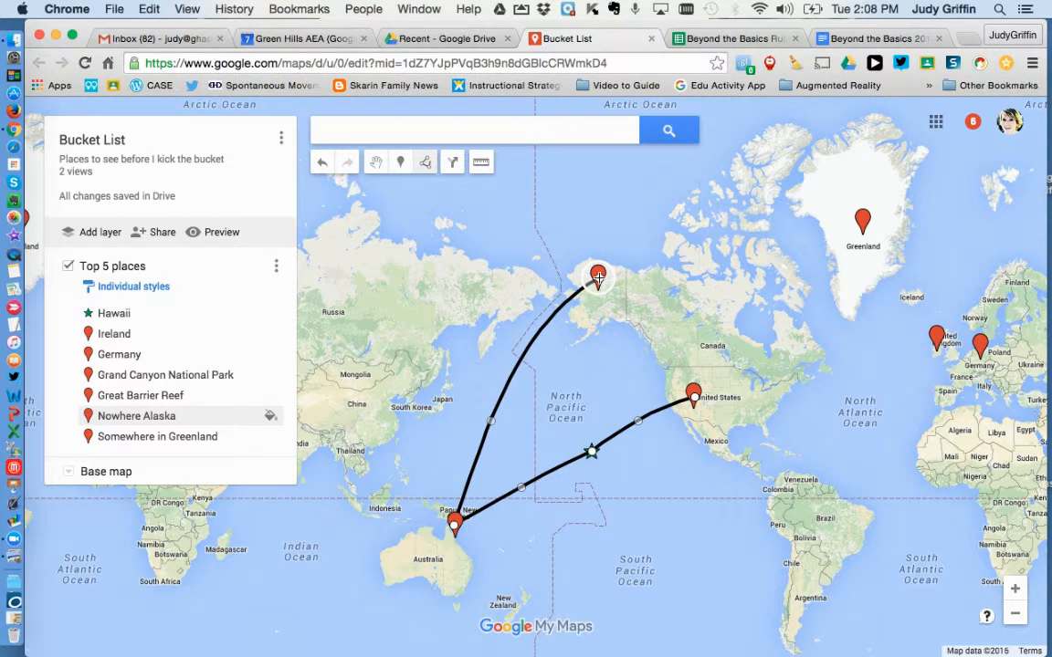
click(599, 278)
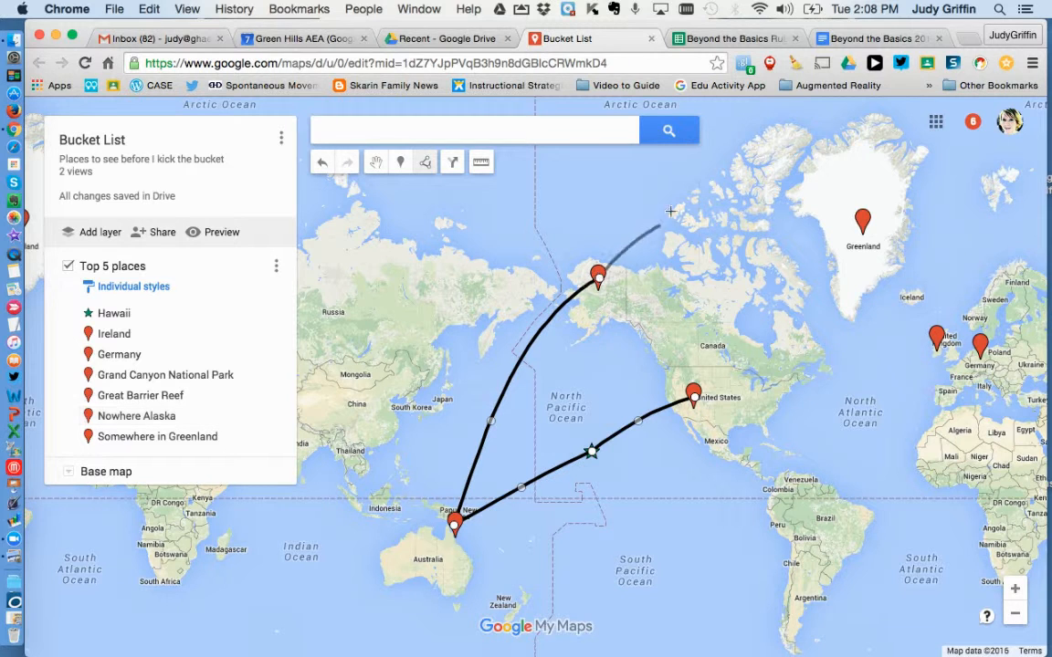
click(863, 224)
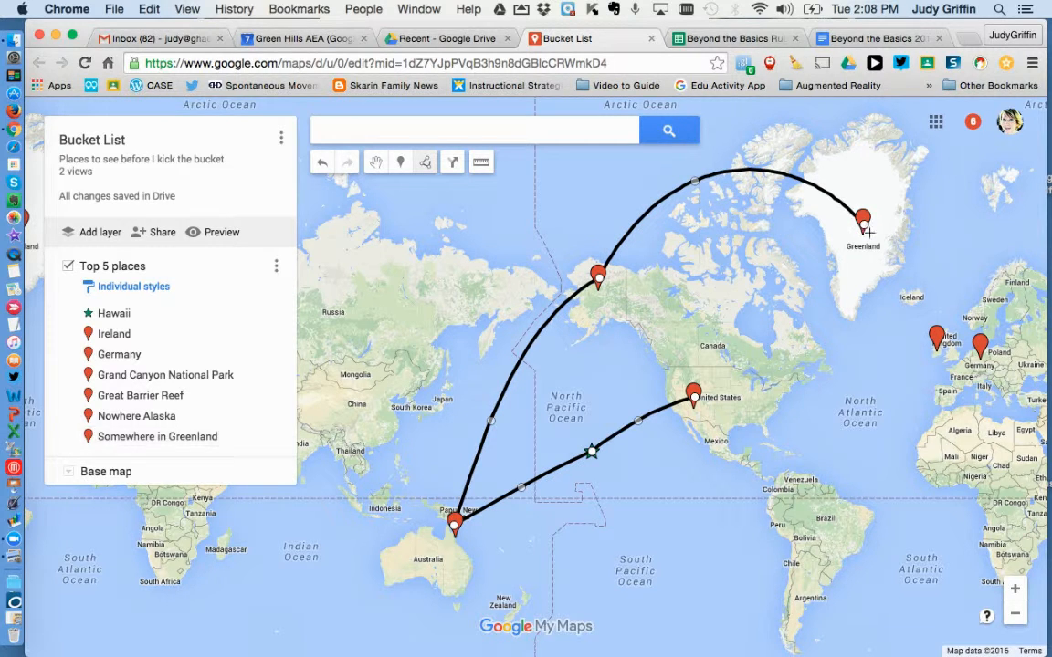
click(936, 336)
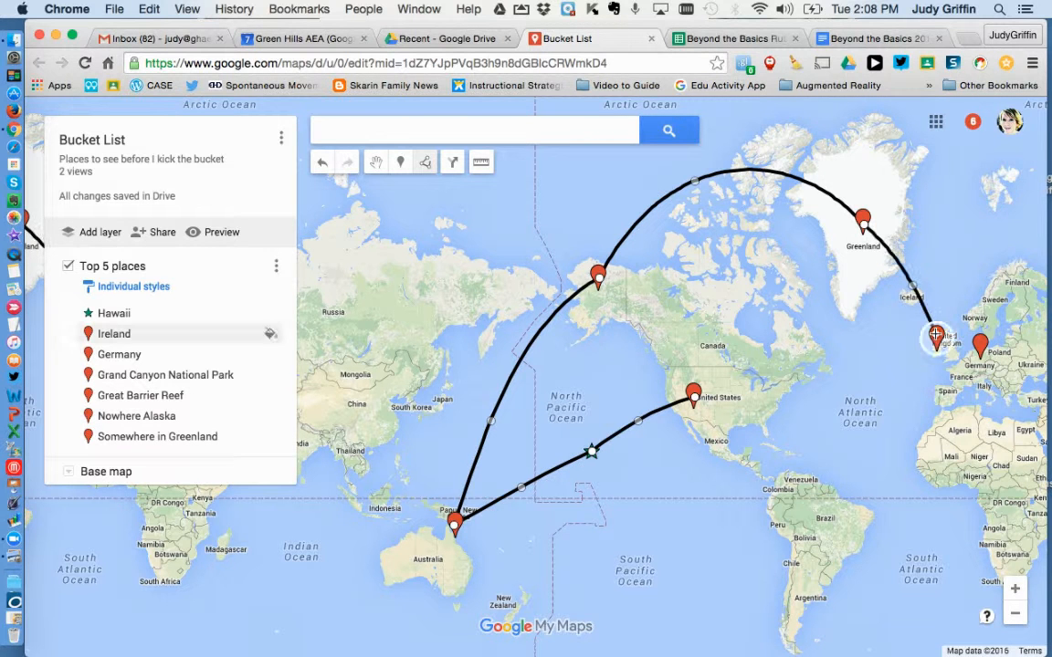
click(982, 348)
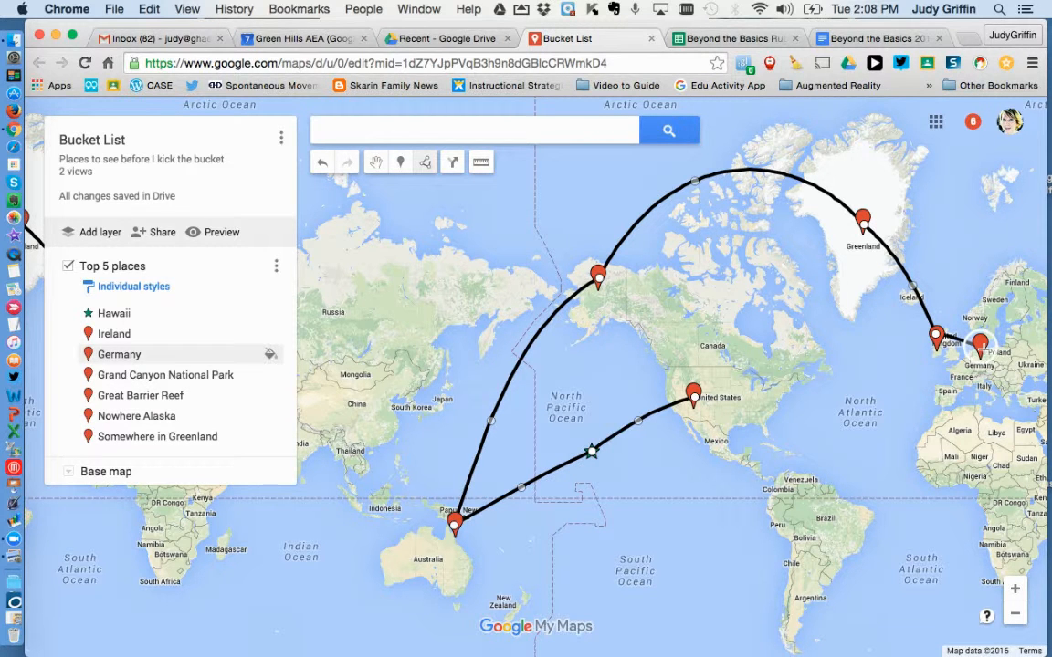
click(736, 391)
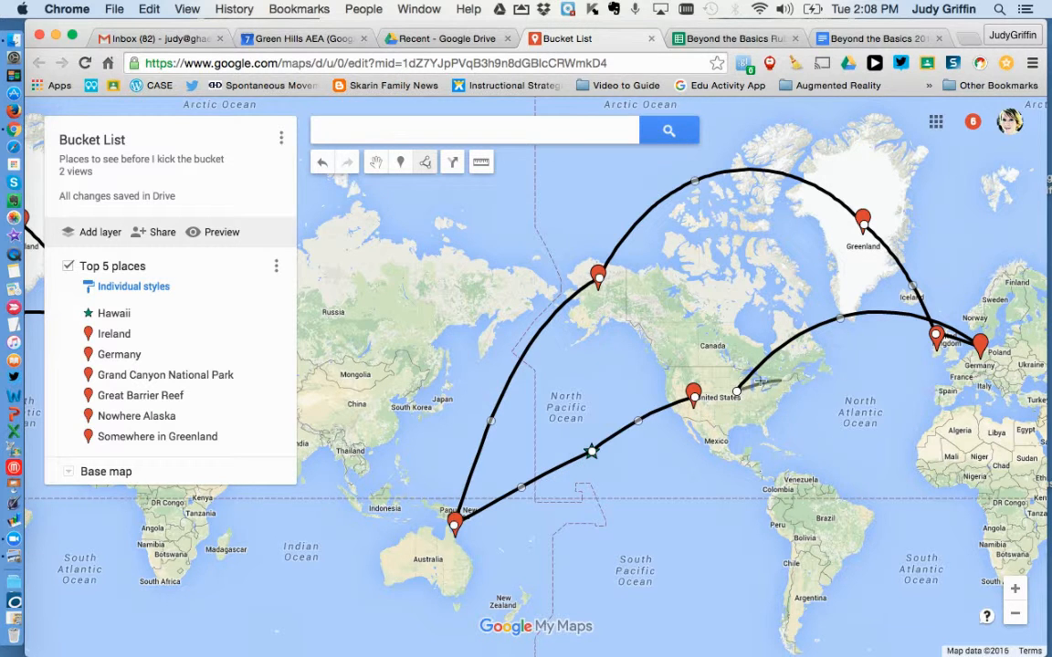
double_click(738, 398)
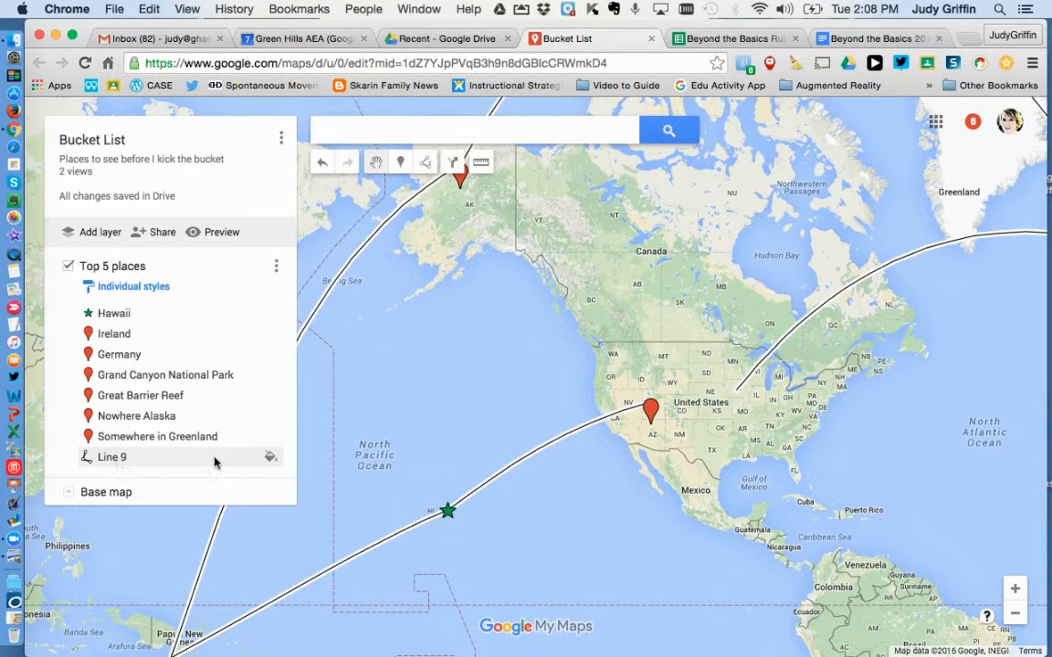
Colour the new travel line purple, increase its line width and close its details
click(272, 460)
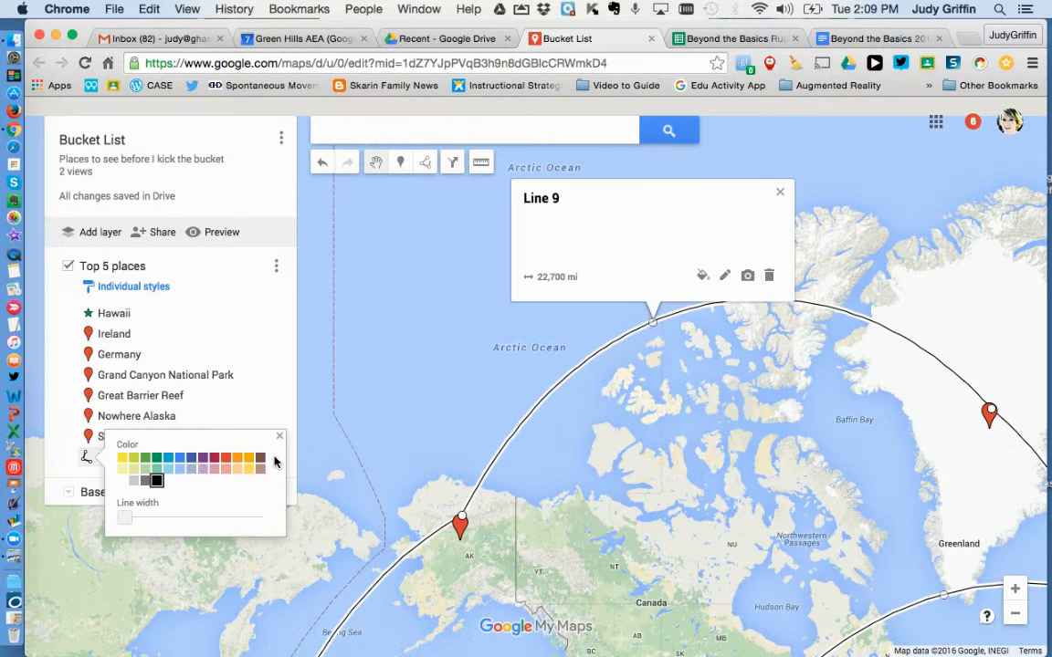
click(203, 458)
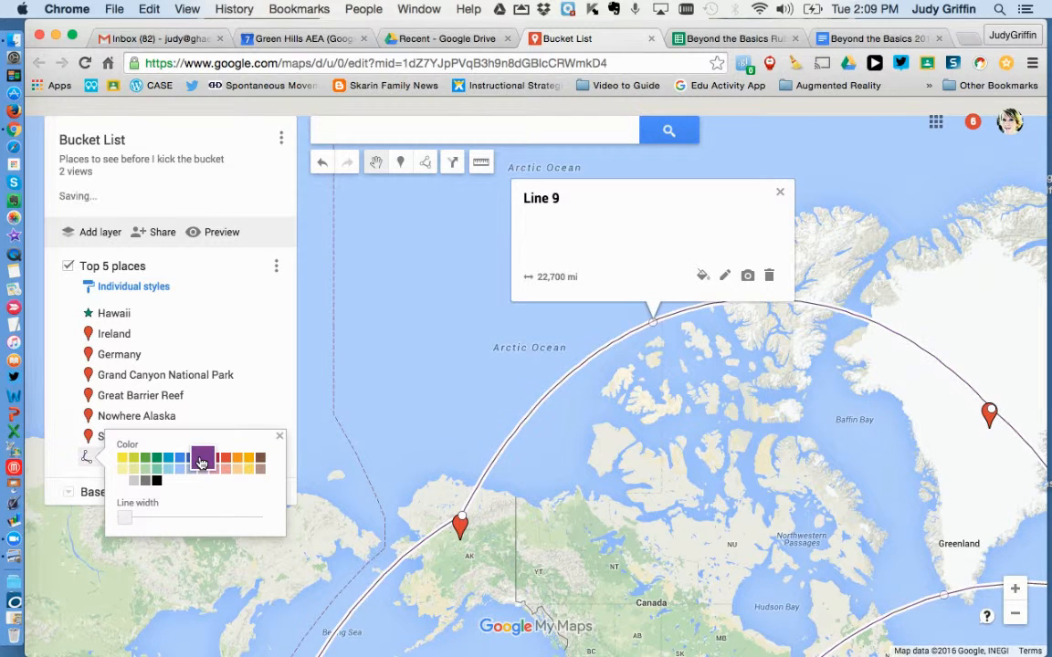
drag(125, 523, 152, 521)
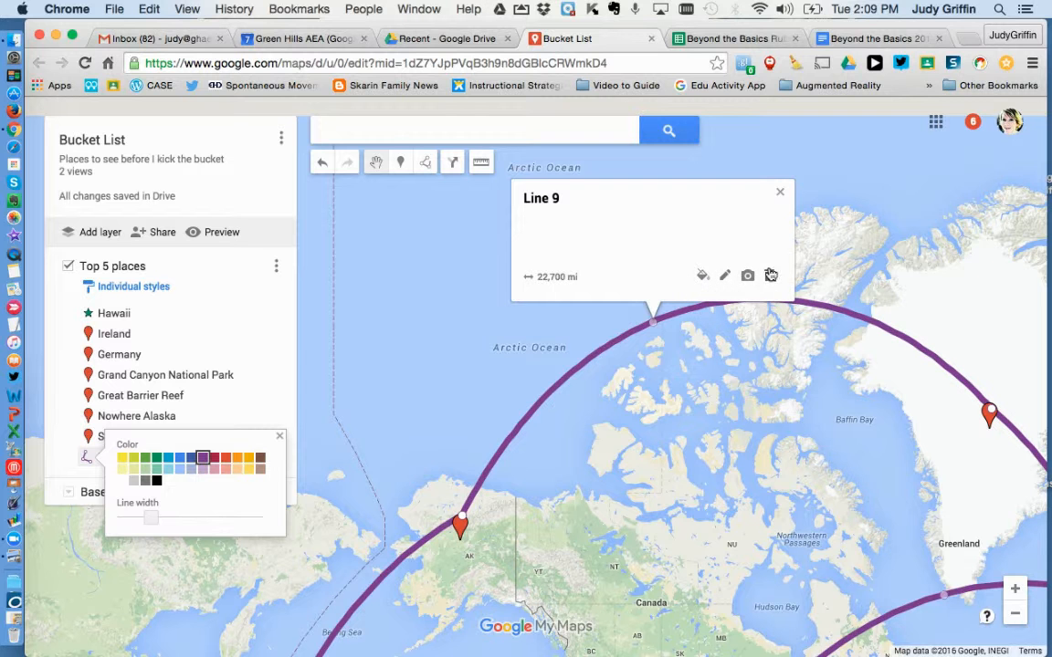
click(555, 200)
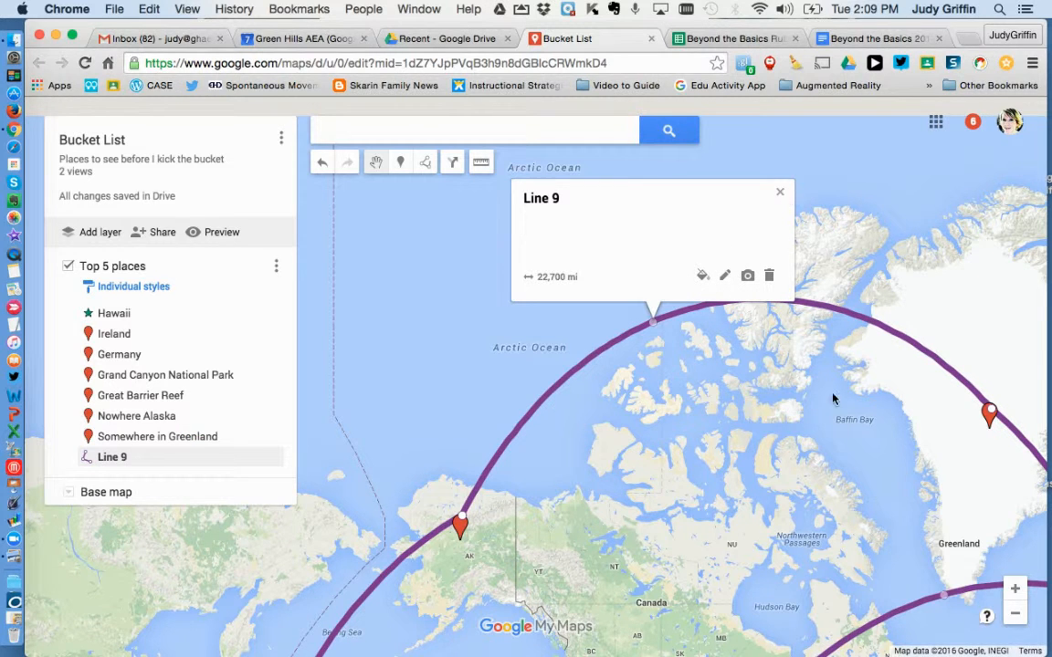
click(749, 352)
Draw a closed shape around South America, from Venezuela down the east coast to the southern tip and back up the west coast
scroll(799, 445, down, 2)
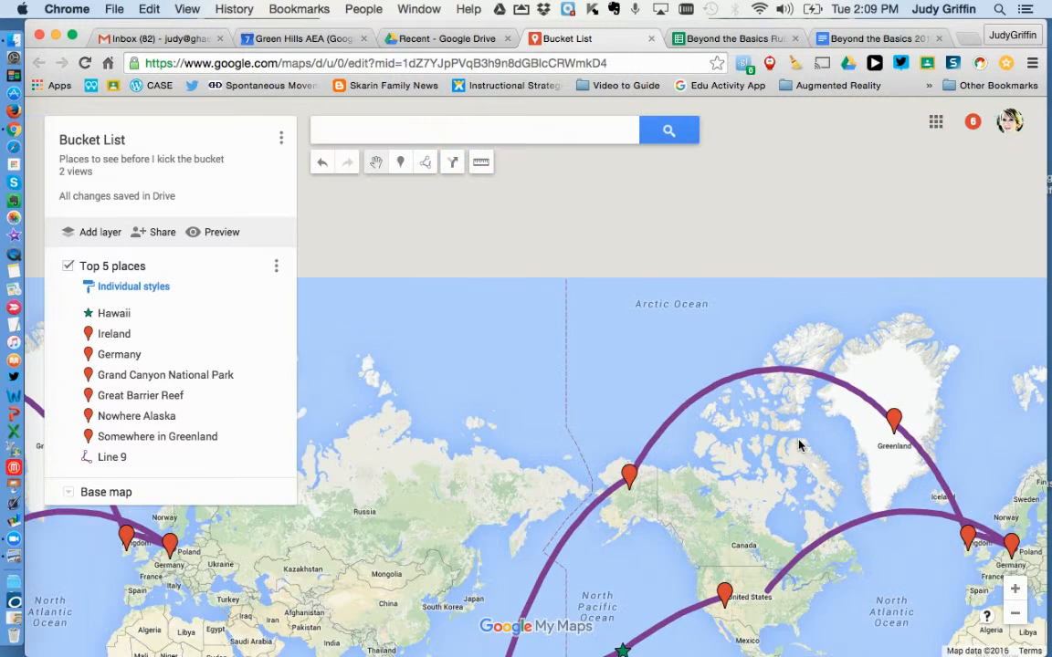
scroll(799, 445, up, 1)
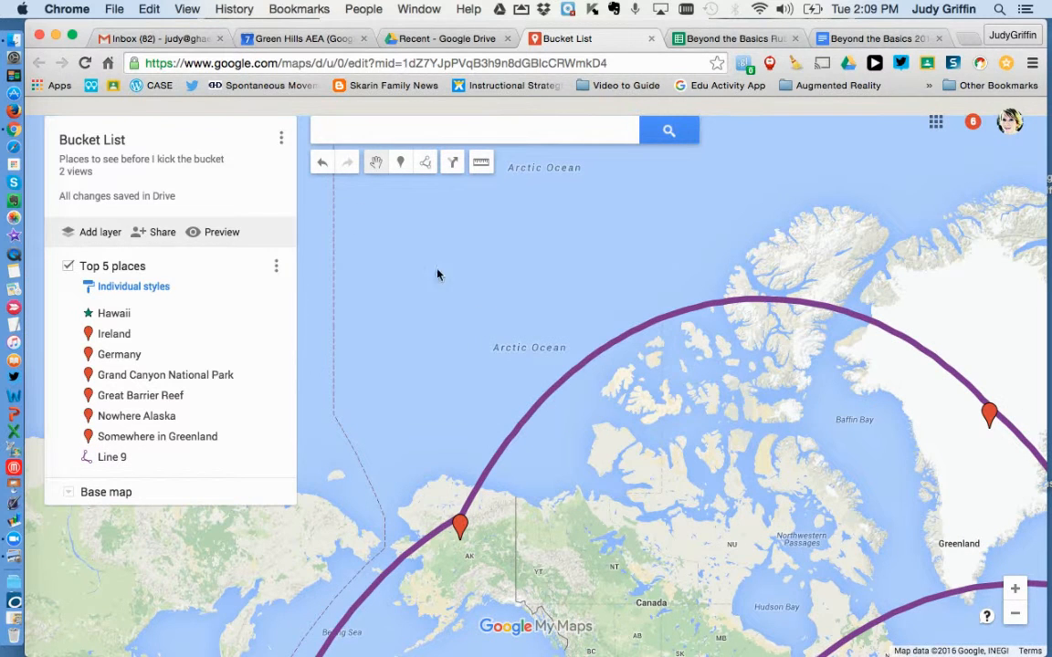
drag(486, 316, 526, 283)
scroll(526, 283, down, 2)
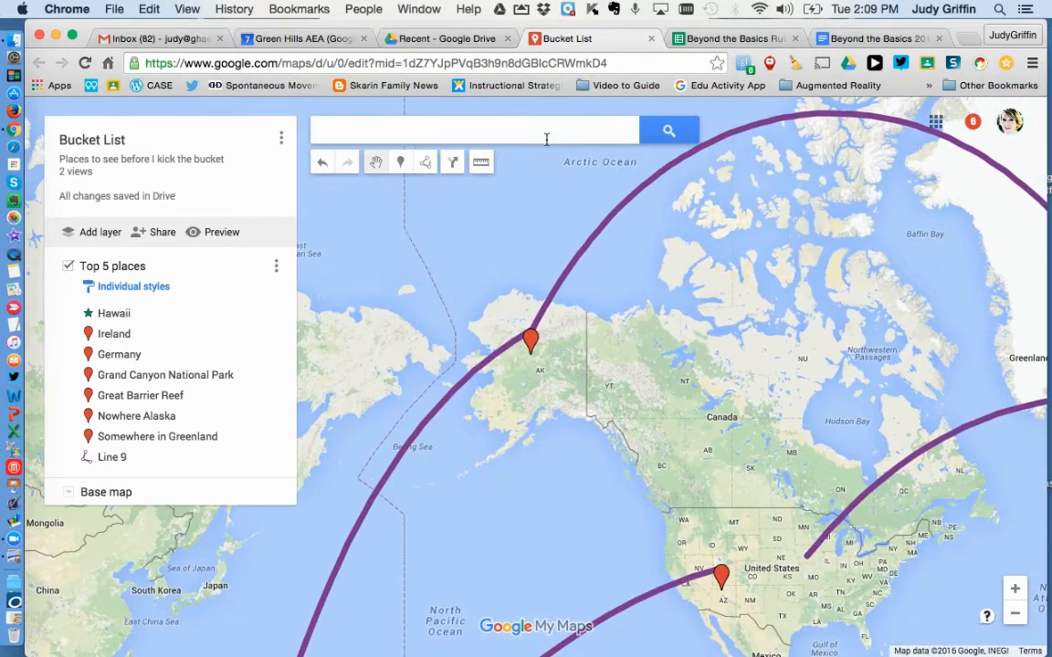
scroll(599, 400, up, 2)
scroll(664, 452, down, 2)
drag(738, 438, 710, 338)
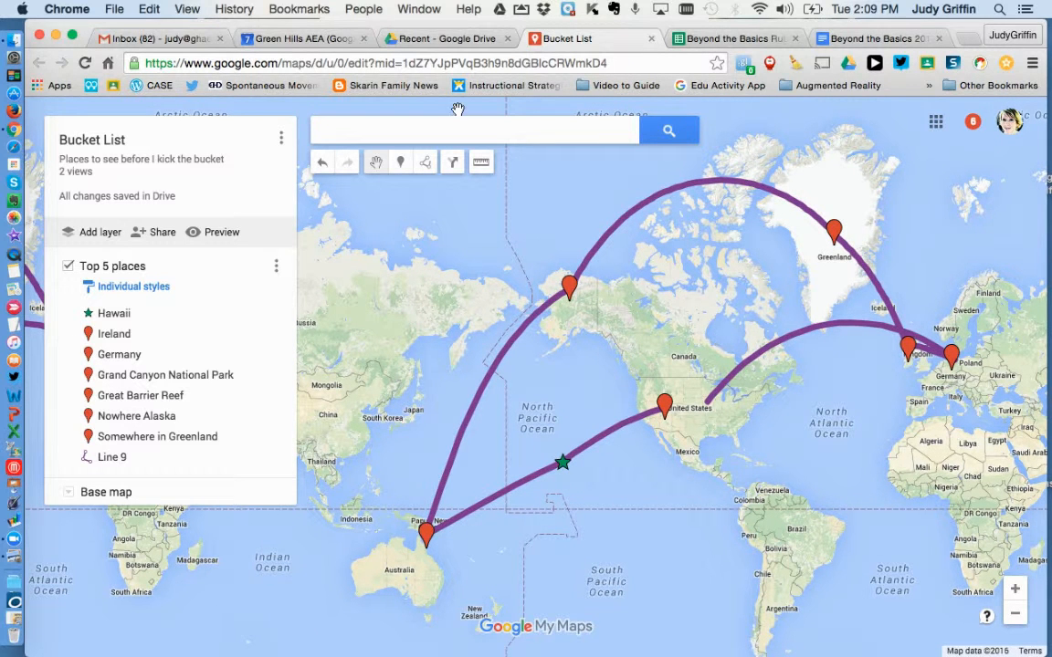
click(424, 165)
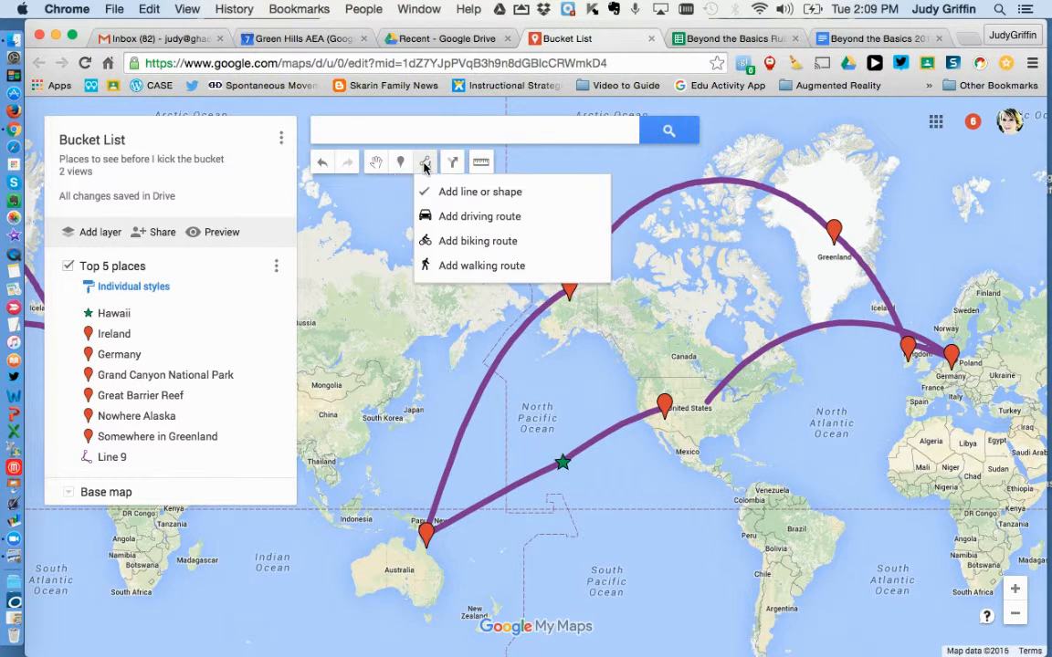
click(442, 190)
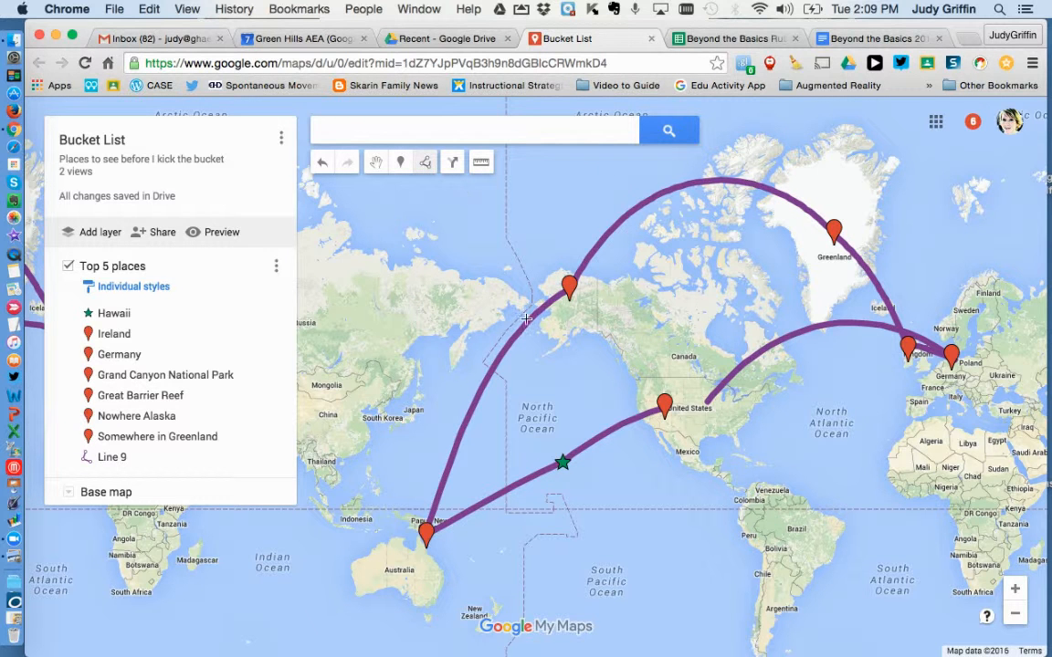
click(788, 489)
click(806, 501)
click(828, 514)
click(847, 526)
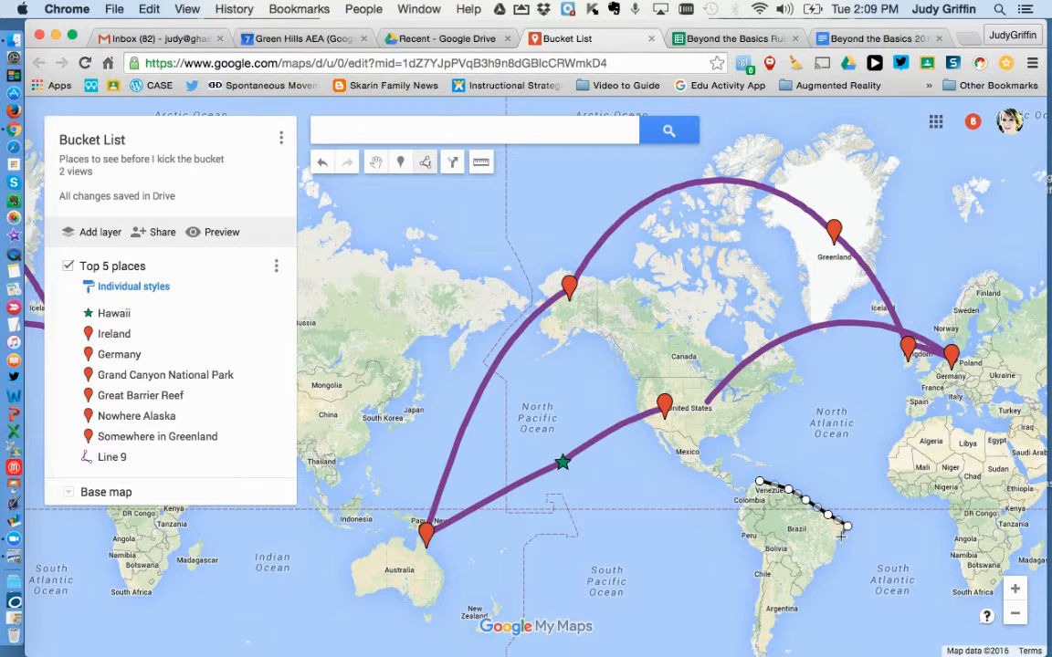
click(832, 559)
click(800, 590)
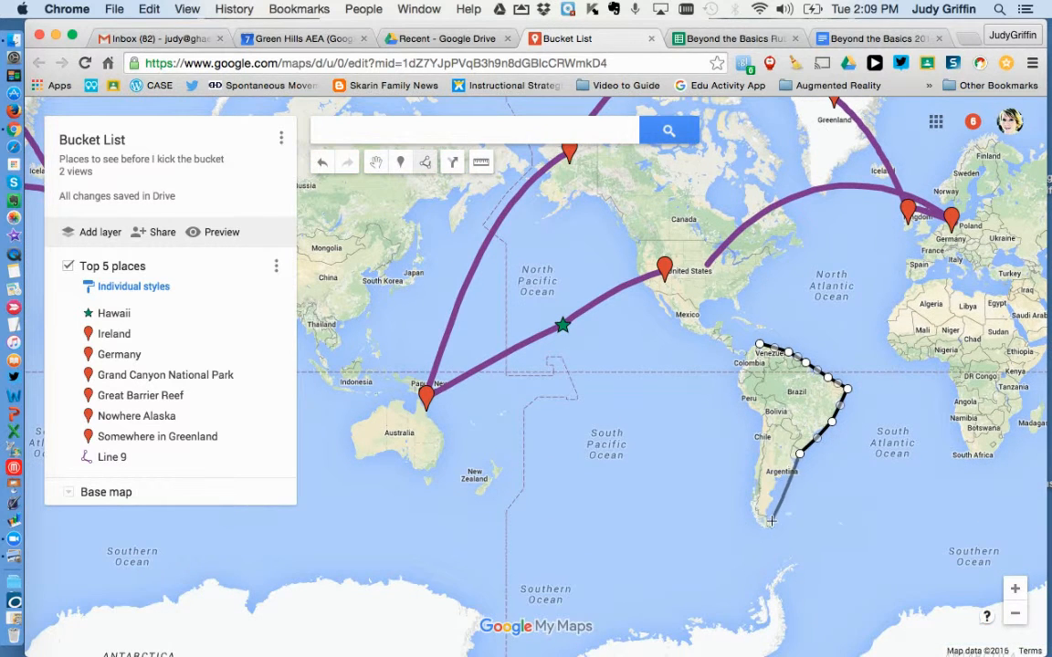
click(770, 527)
click(747, 504)
click(761, 453)
click(762, 416)
click(737, 385)
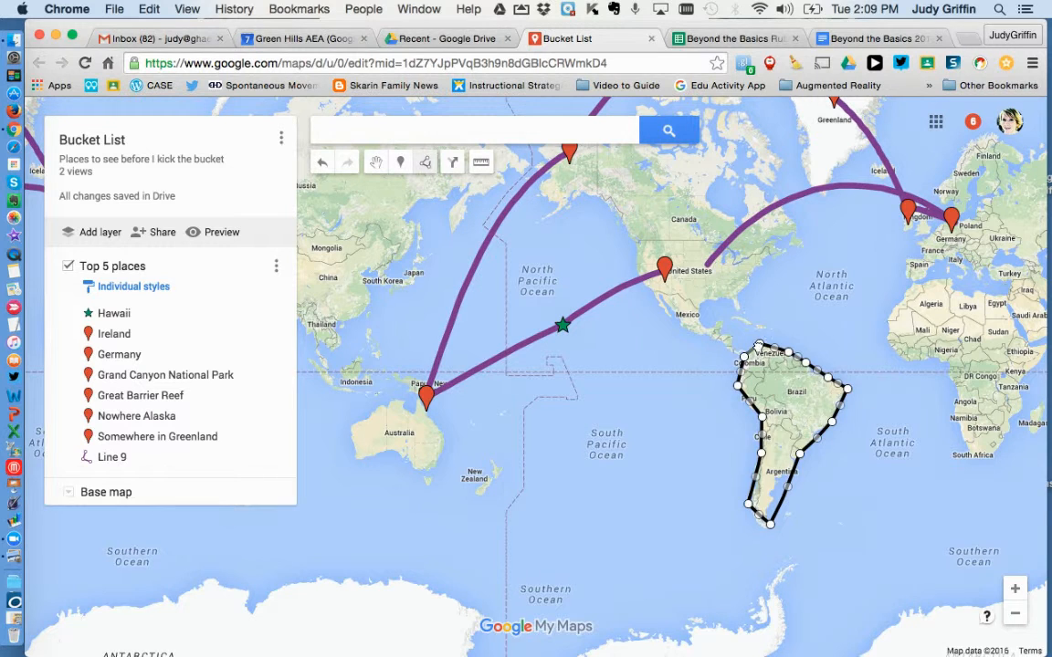
click(760, 345)
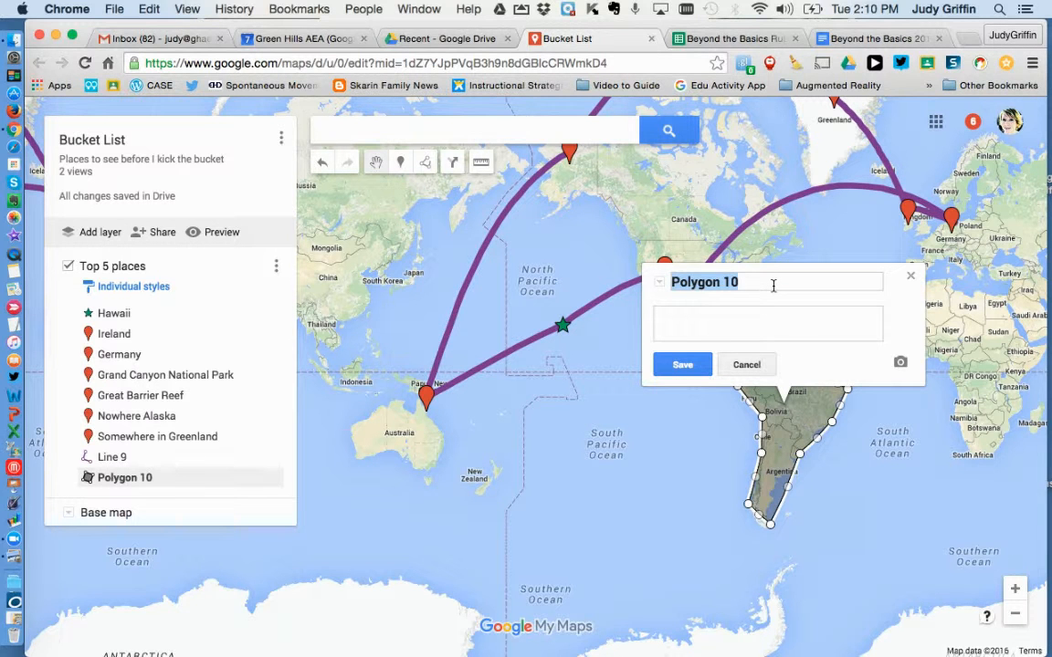
Title the new South America polygon "South American" and save it
text(South American)
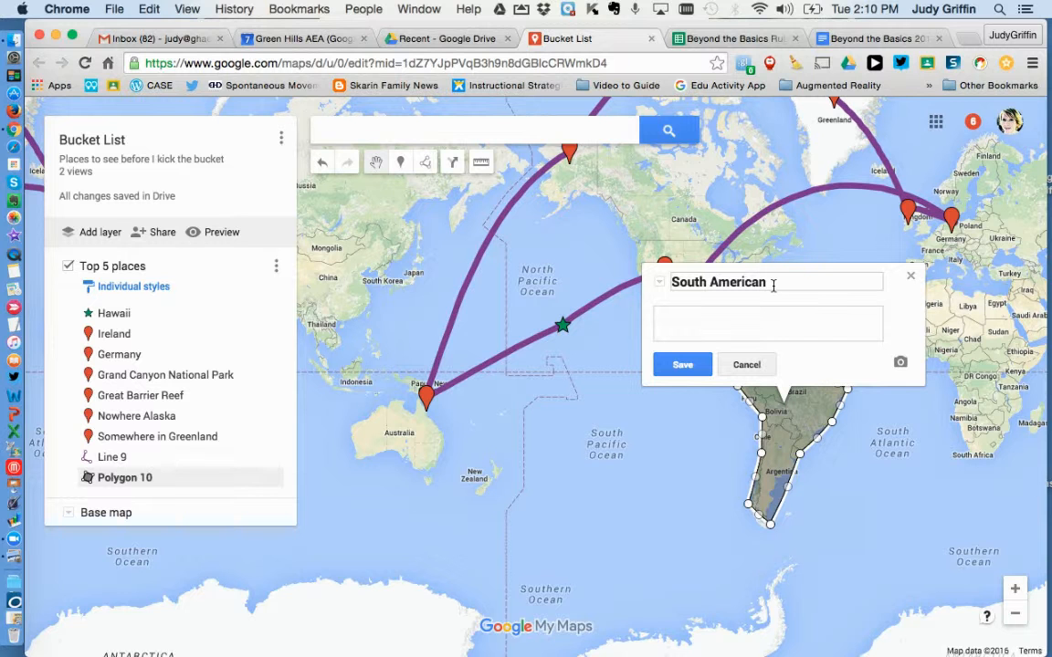
click(683, 365)
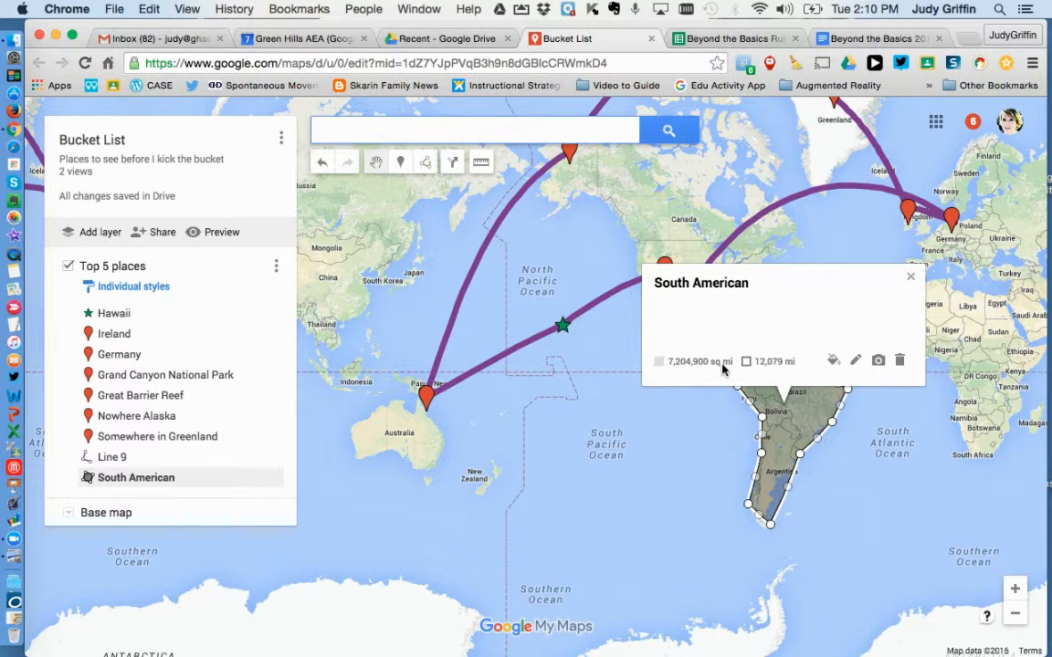
Style the South America polygon in dark green with a medium transparency setting and the thinnest border width
click(835, 363)
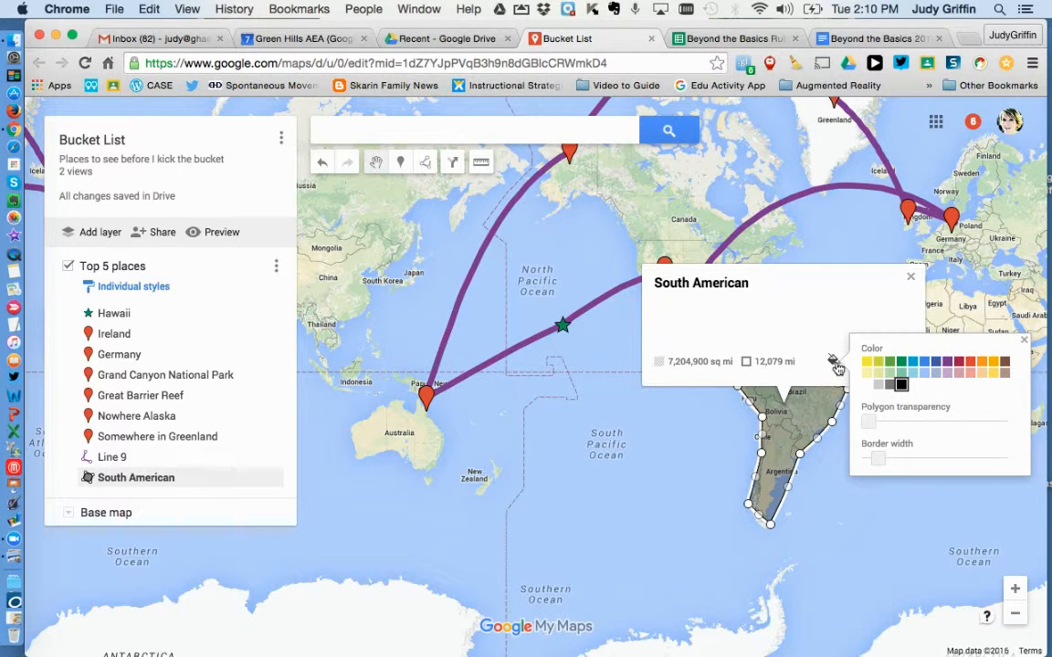
click(914, 363)
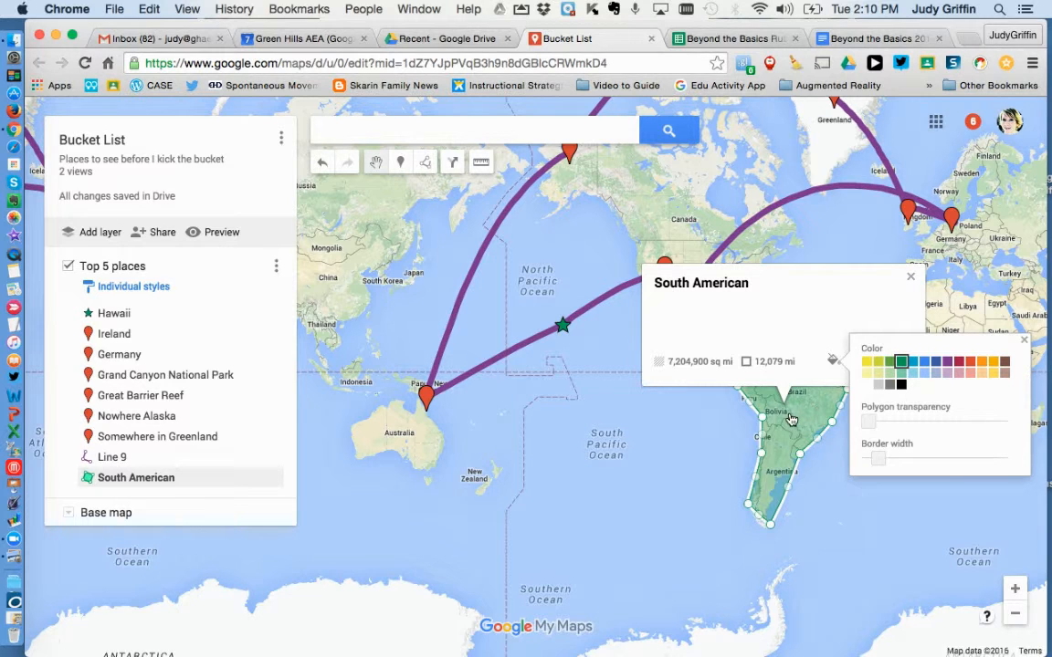
mouse_move(871, 423)
mouse_down()
mouse_move(908, 423)
mouse_move(871, 424)
mouse_up()
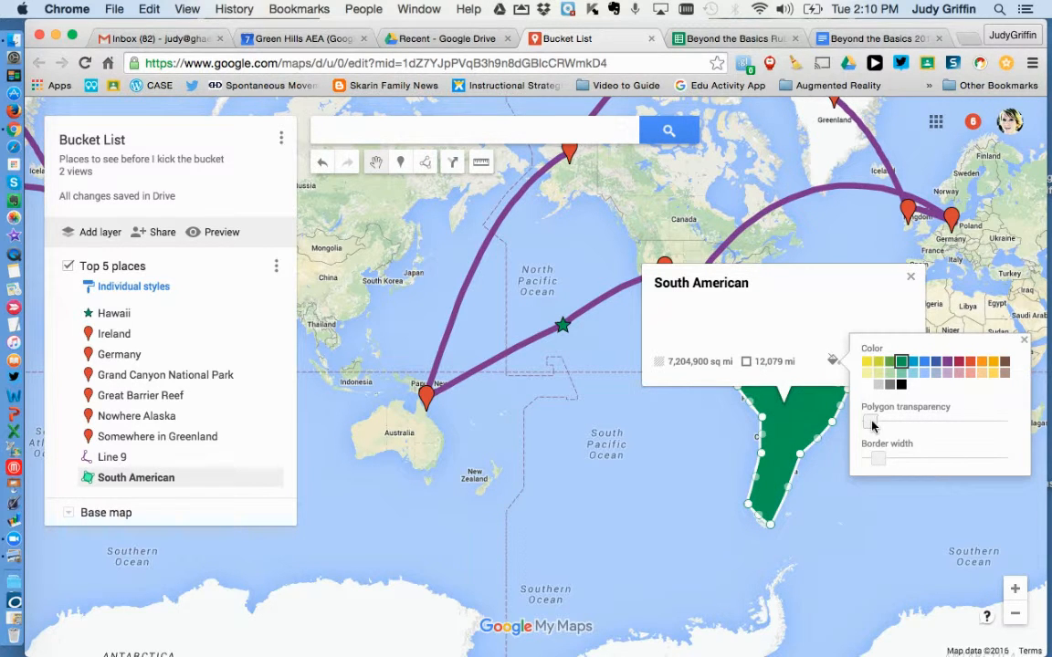
click(870, 462)
drag(872, 426, 947, 430)
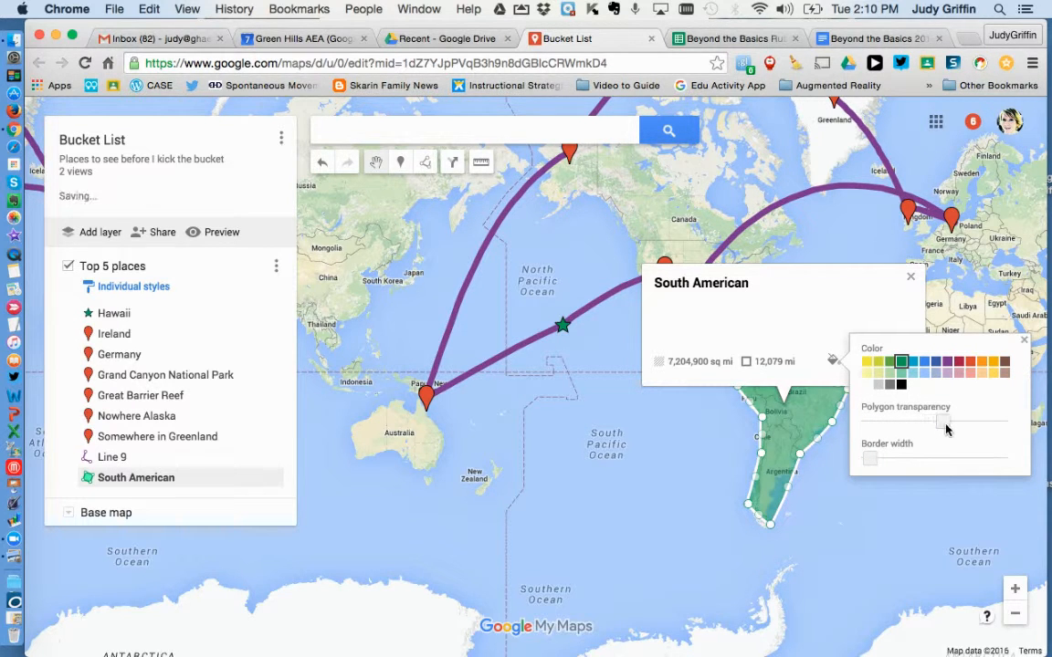
click(1025, 342)
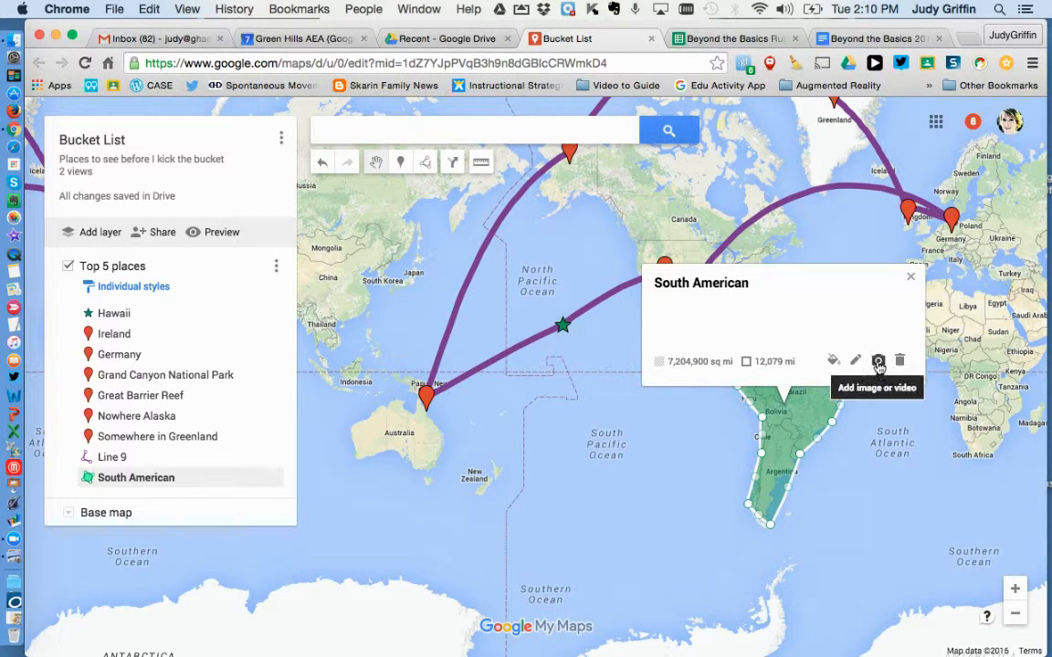
Attach the satellite picture from a Google image search for "south america" to the South America polygon, save it and close its details
click(878, 362)
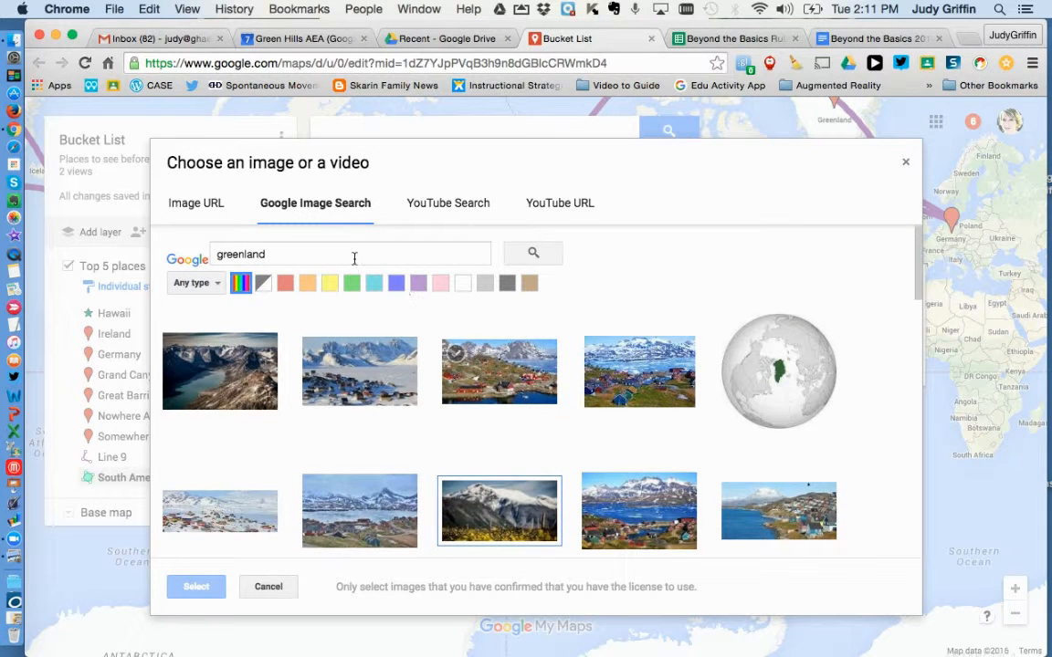
drag(293, 250, 186, 276)
text(sout)
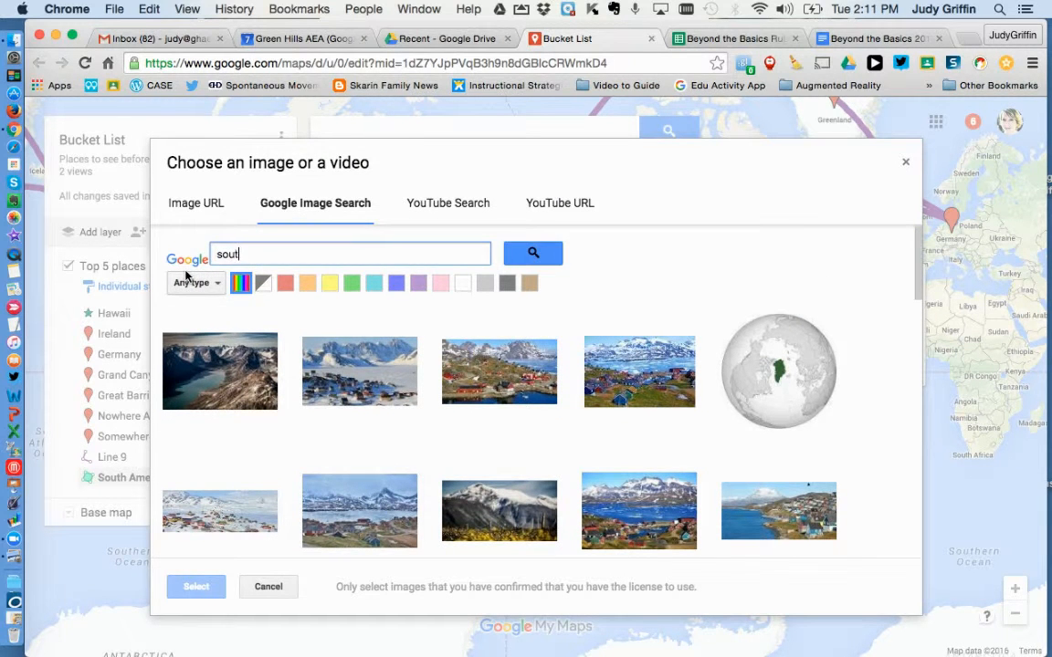
text(h america)
key(Return)
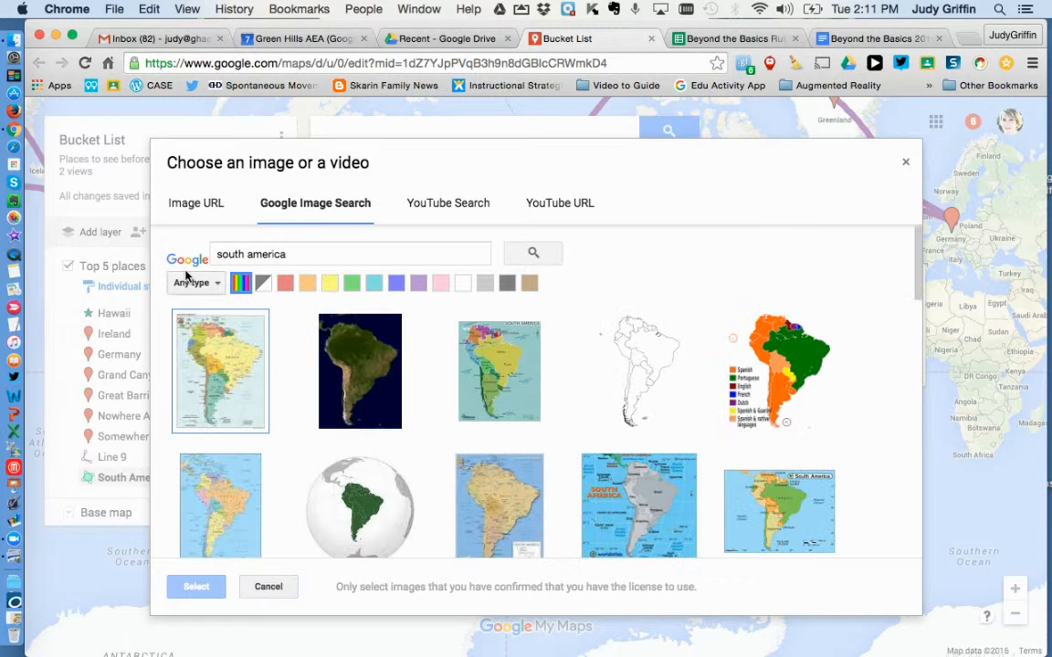
click(379, 375)
click(195, 587)
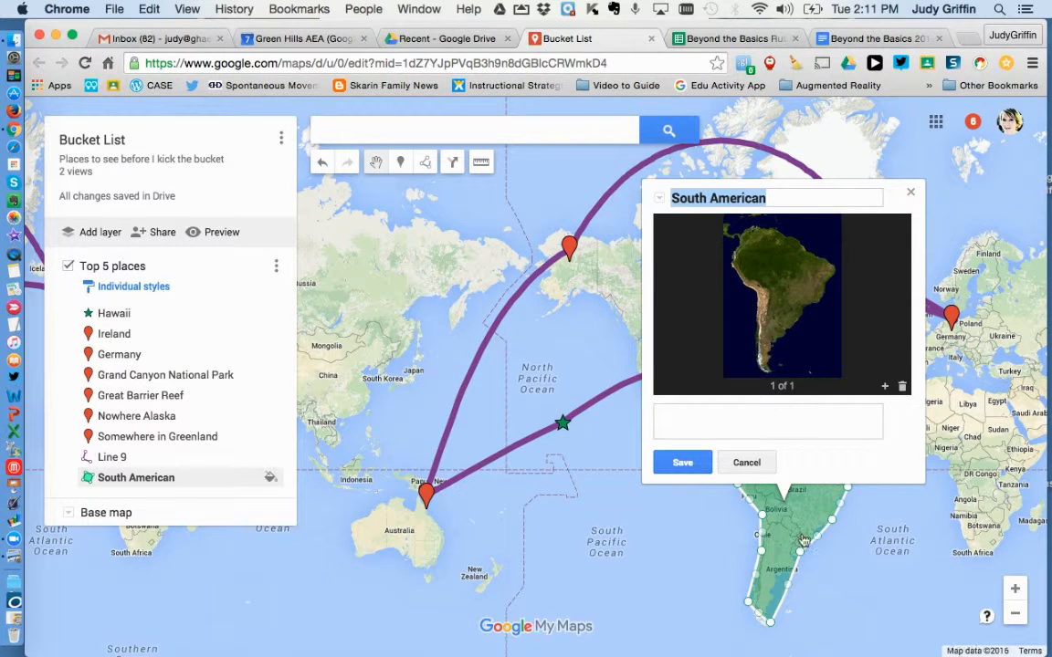
click(683, 466)
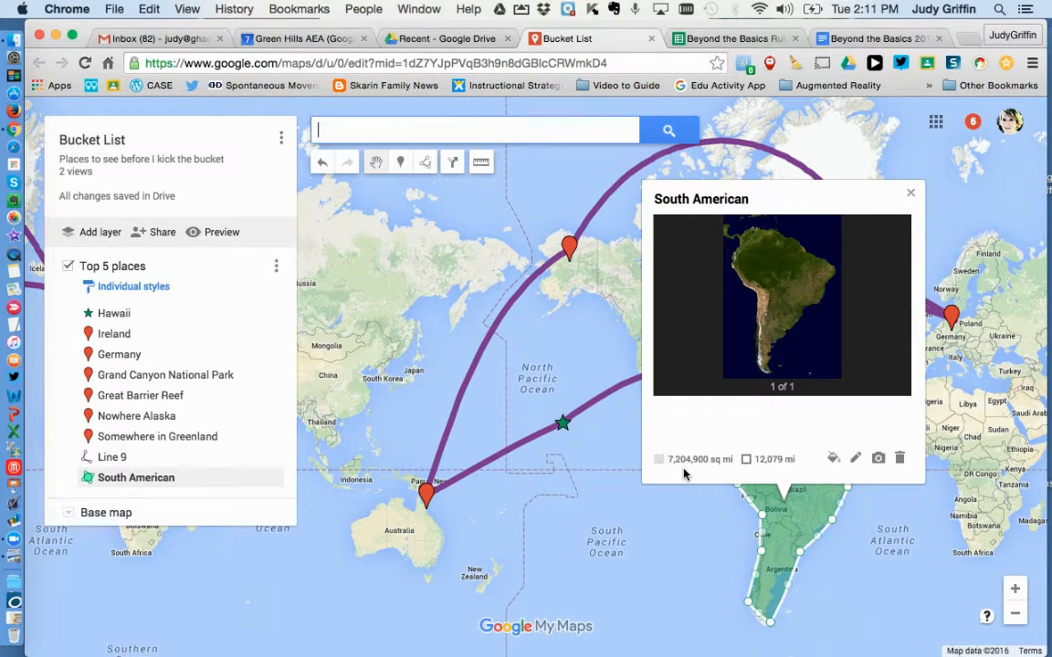
click(912, 197)
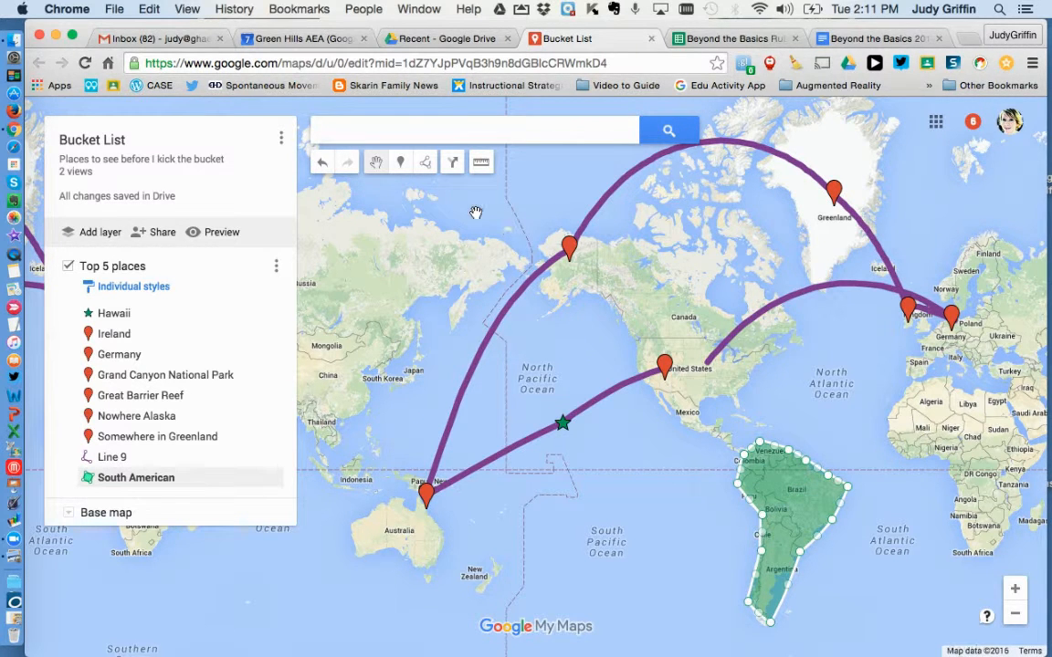
Add driving directions from the Grand Canyon National Park marker to Avoca, Iowa
click(452, 164)
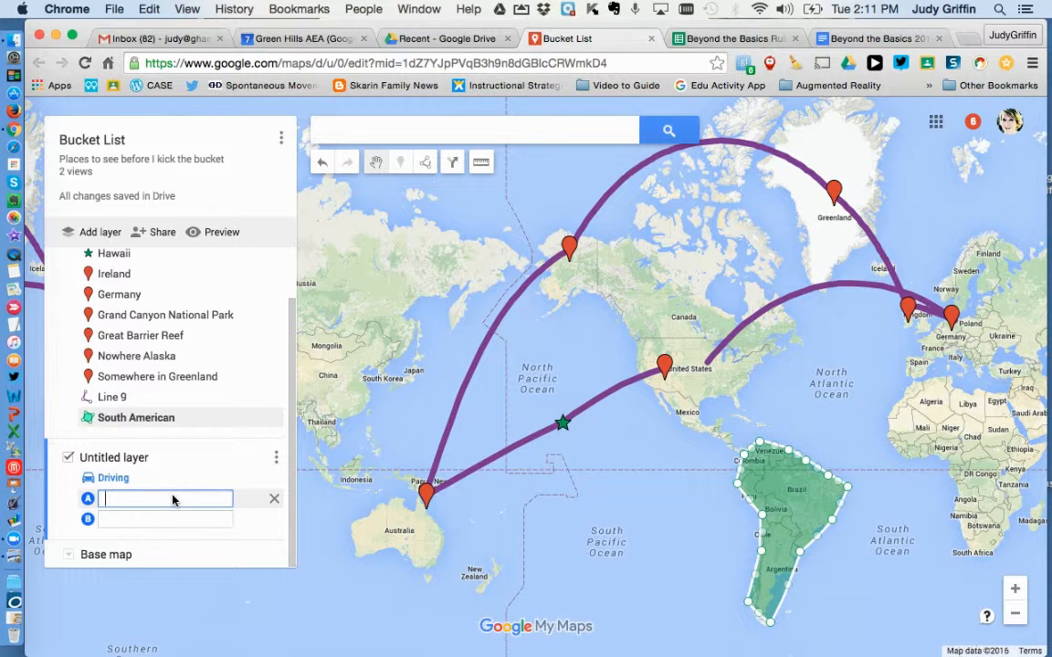
click(666, 366)
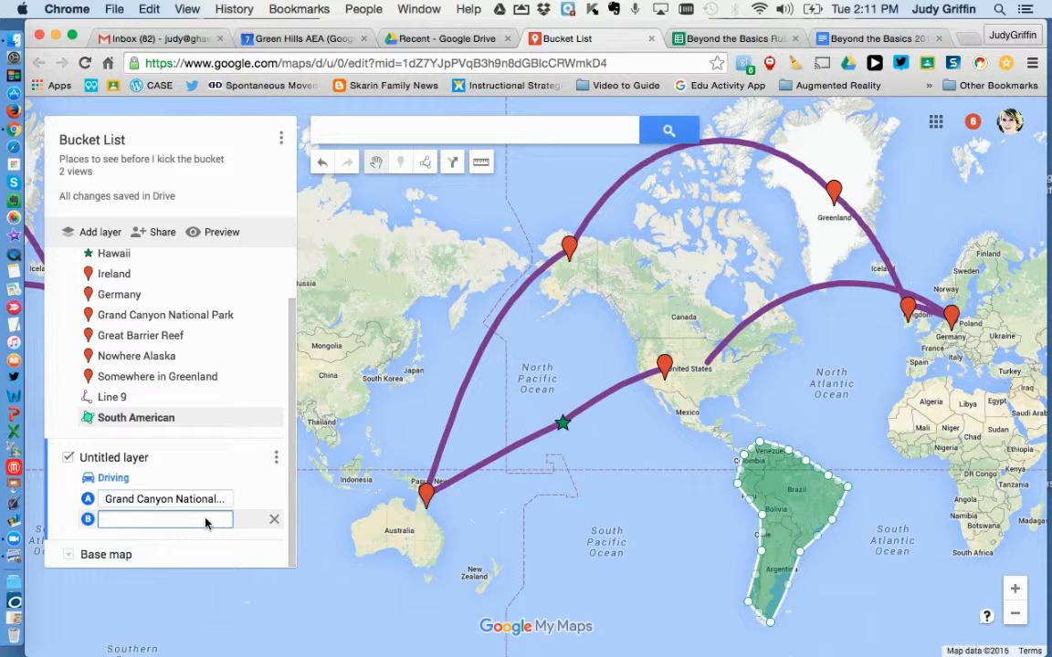
text(avoca, iow)
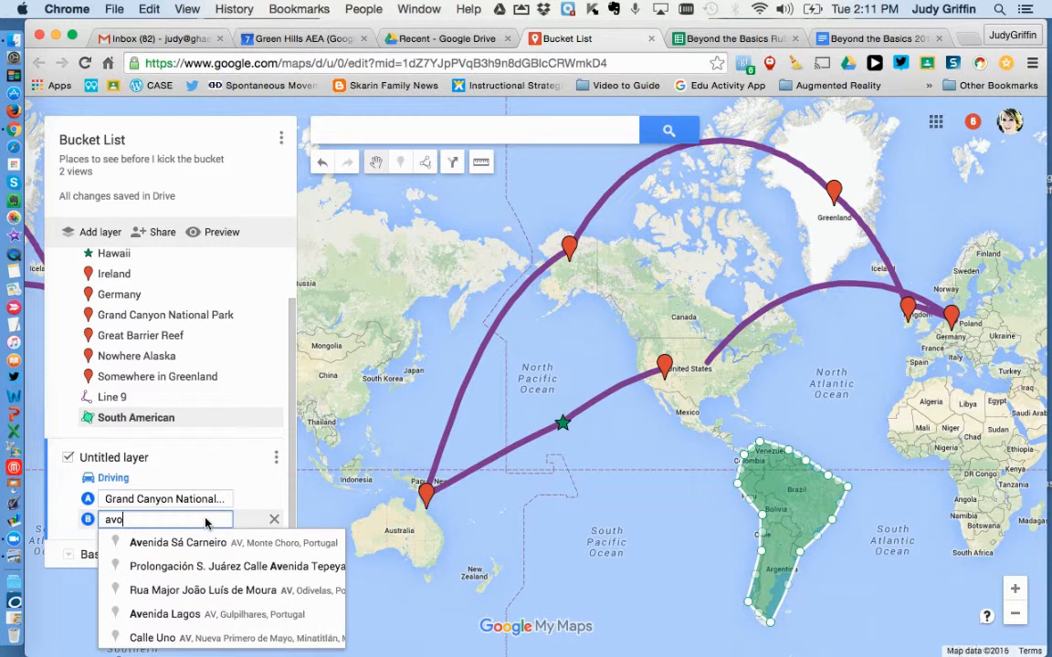
text(a)
click(209, 545)
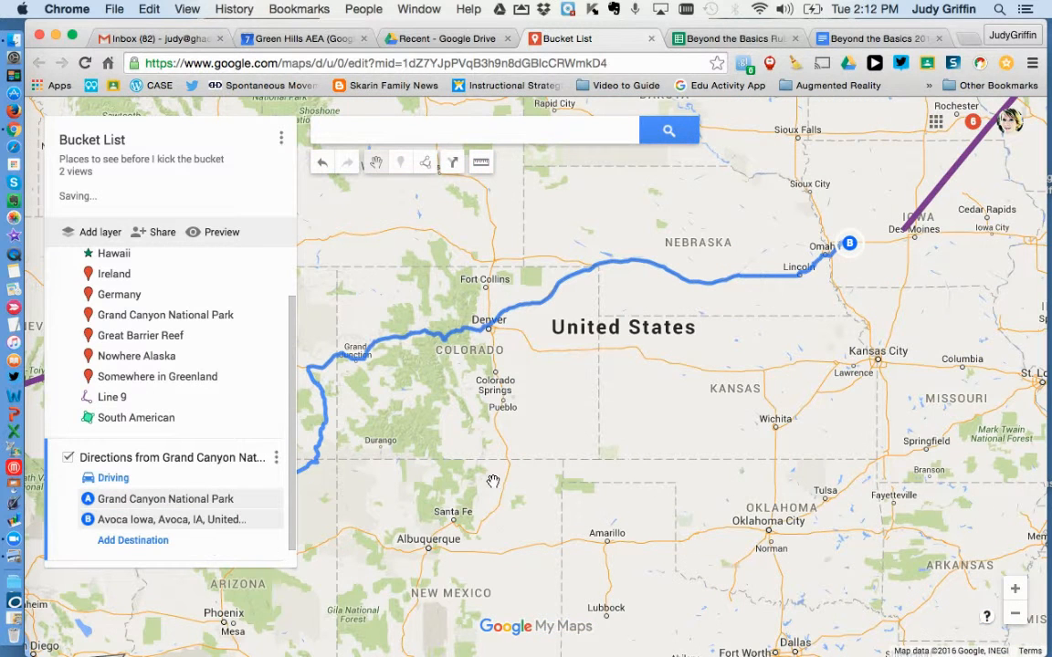
drag(516, 418, 659, 390)
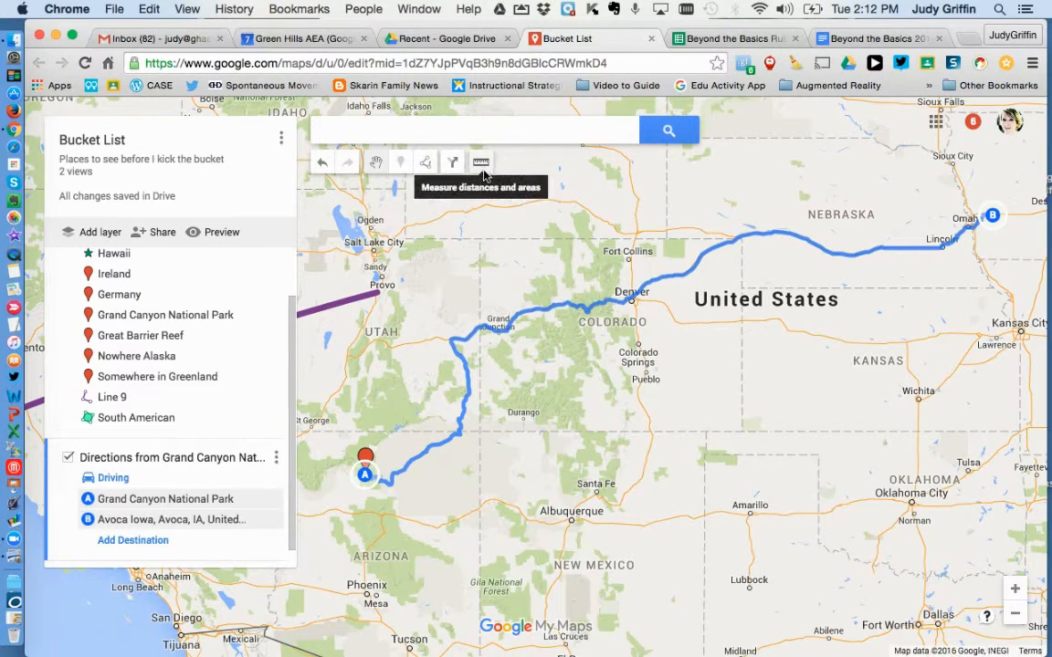
Measure the distance from the Nowhere Alaska marker to the Somewhere in Greenland marker
click(1015, 615)
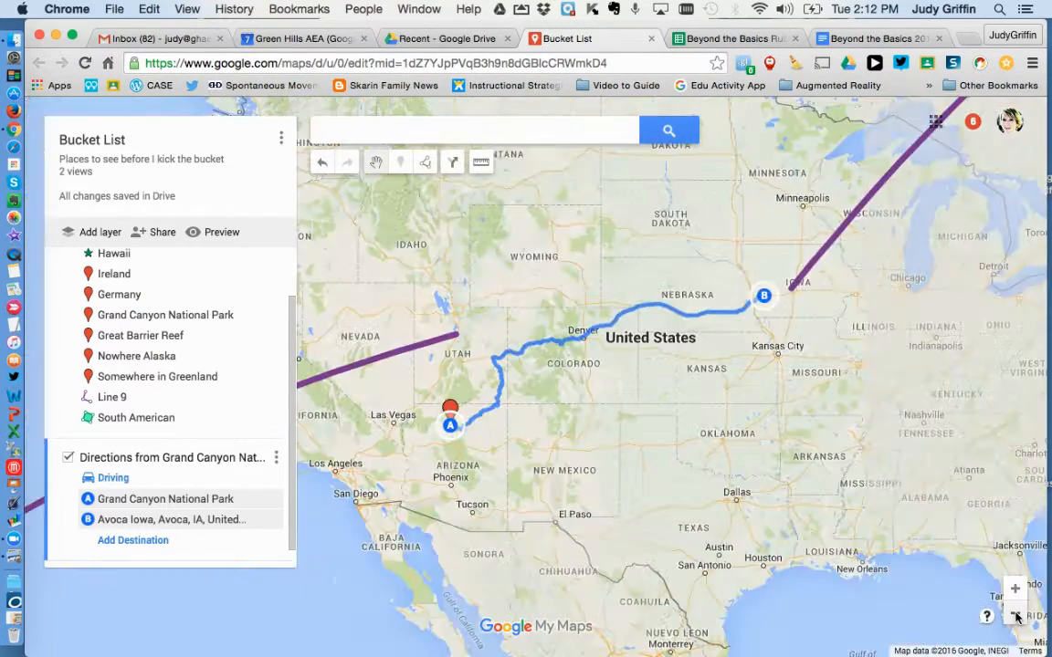
double_click(1014, 617)
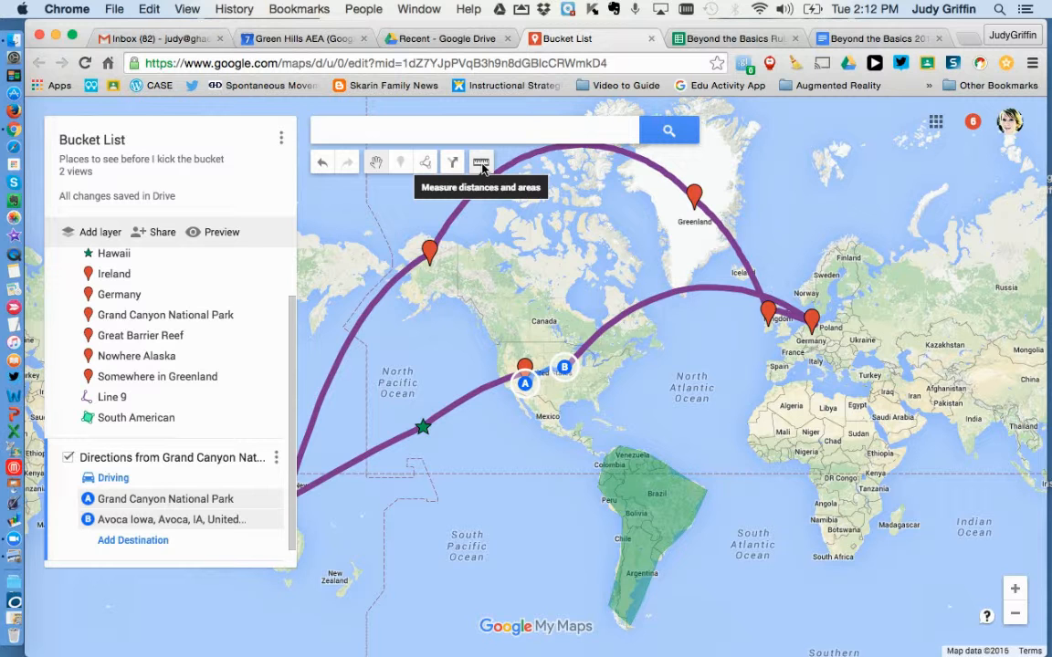
click(481, 164)
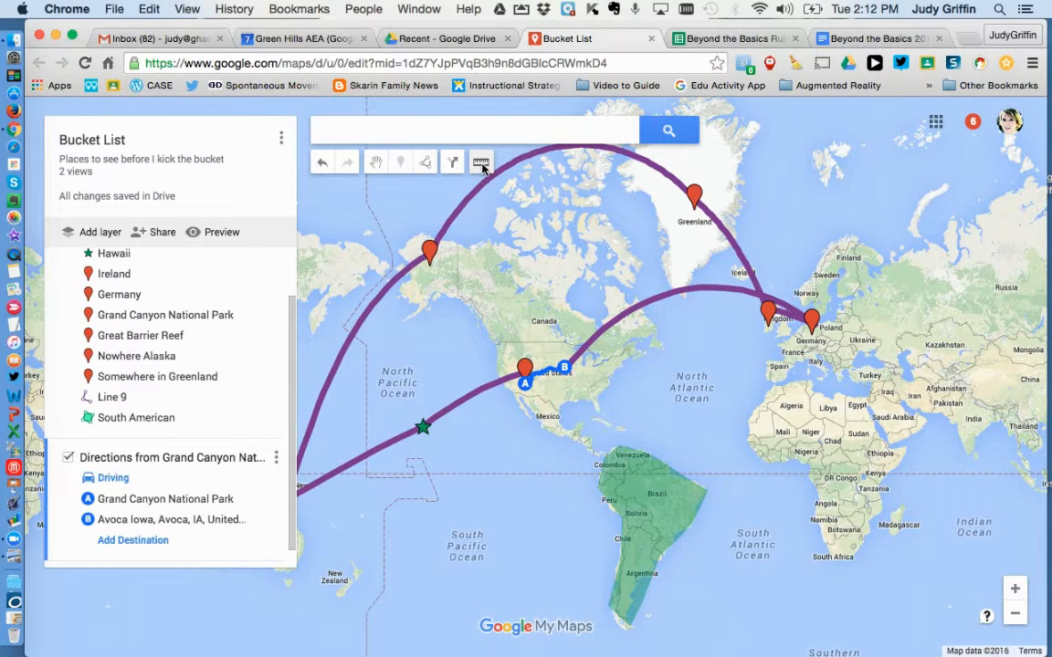
click(429, 257)
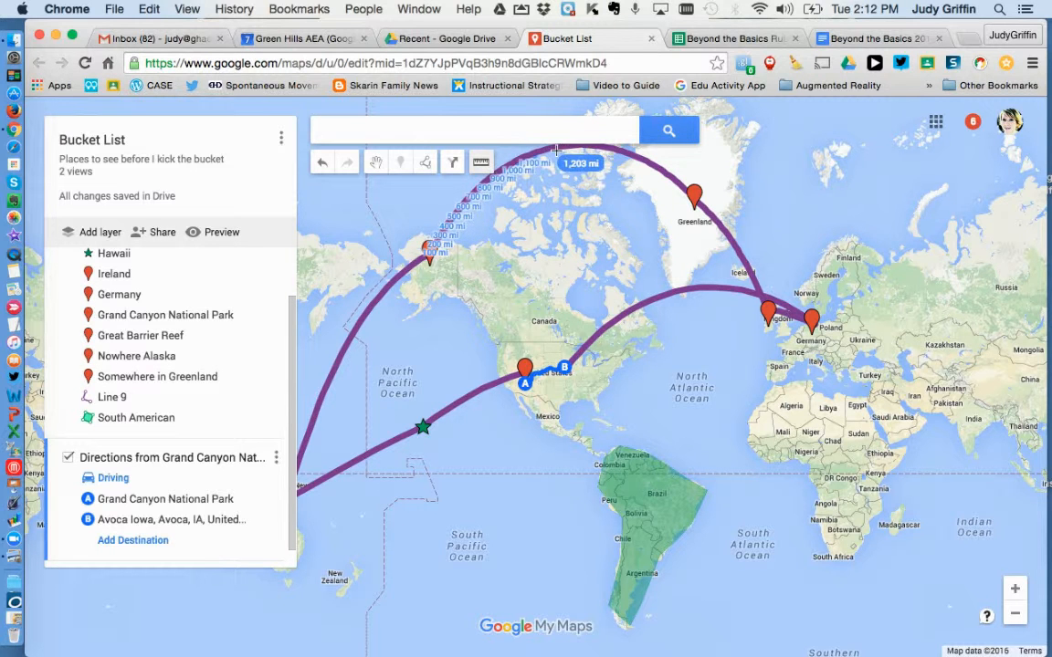
click(694, 202)
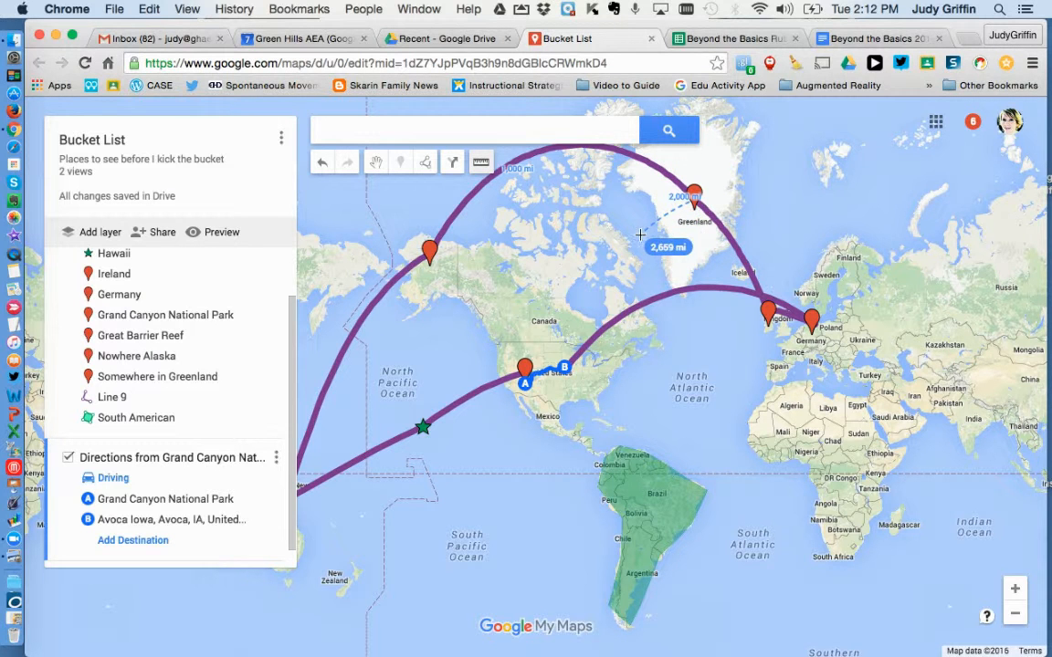
click(694, 202)
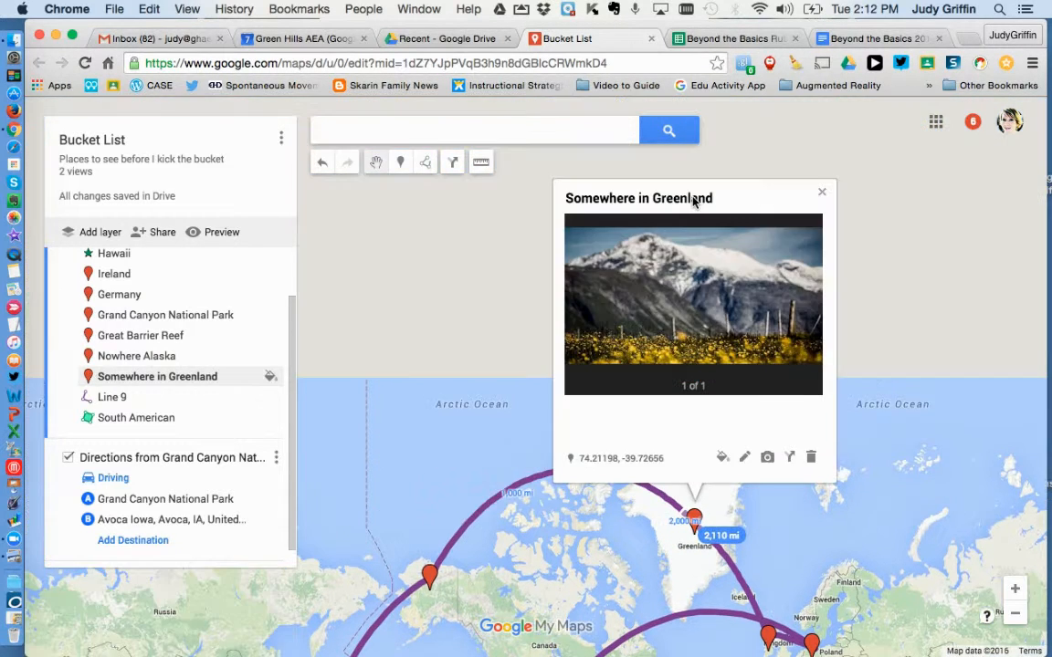
Close the Somewhere in Greenland details and measure the straight-line distance from the Avoca, Iowa route endpoint to the Grand Canyon National Park endpoint
click(822, 193)
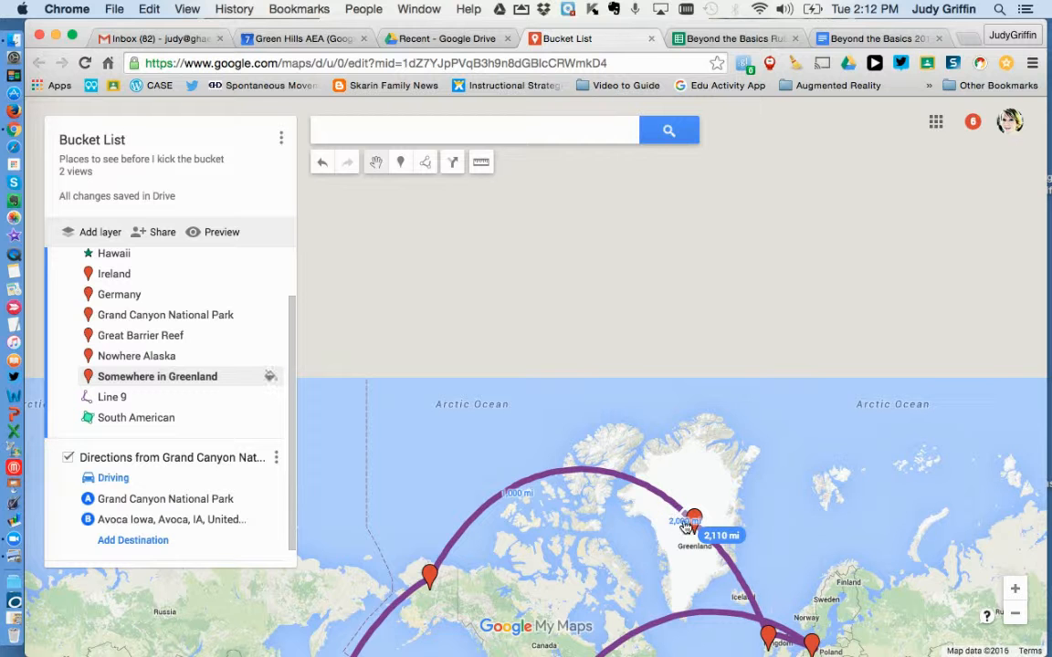
drag(654, 435, 638, 148)
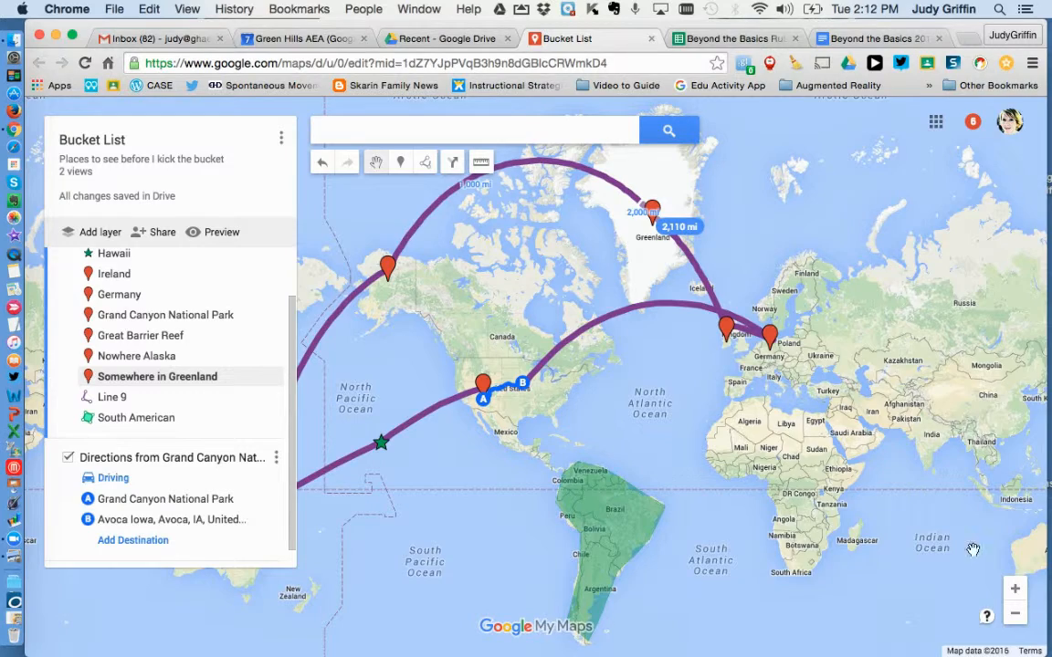
click(1013, 592)
click(1014, 592)
click(1013, 591)
click(1014, 591)
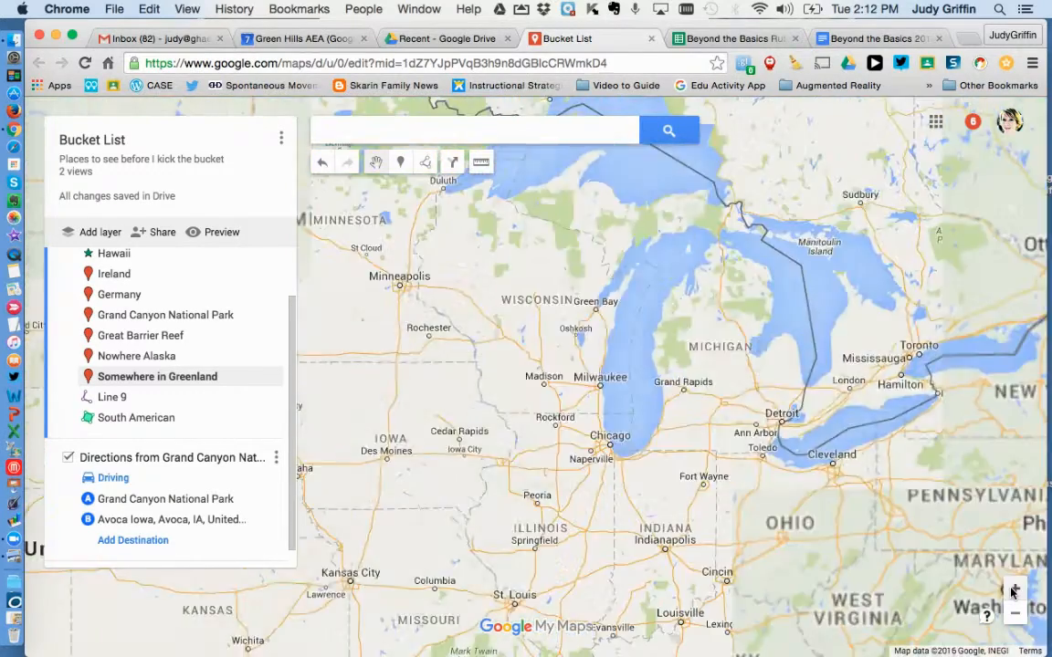
click(1014, 592)
drag(591, 451, 903, 284)
drag(585, 436, 959, 375)
scroll(836, 398, down, 1)
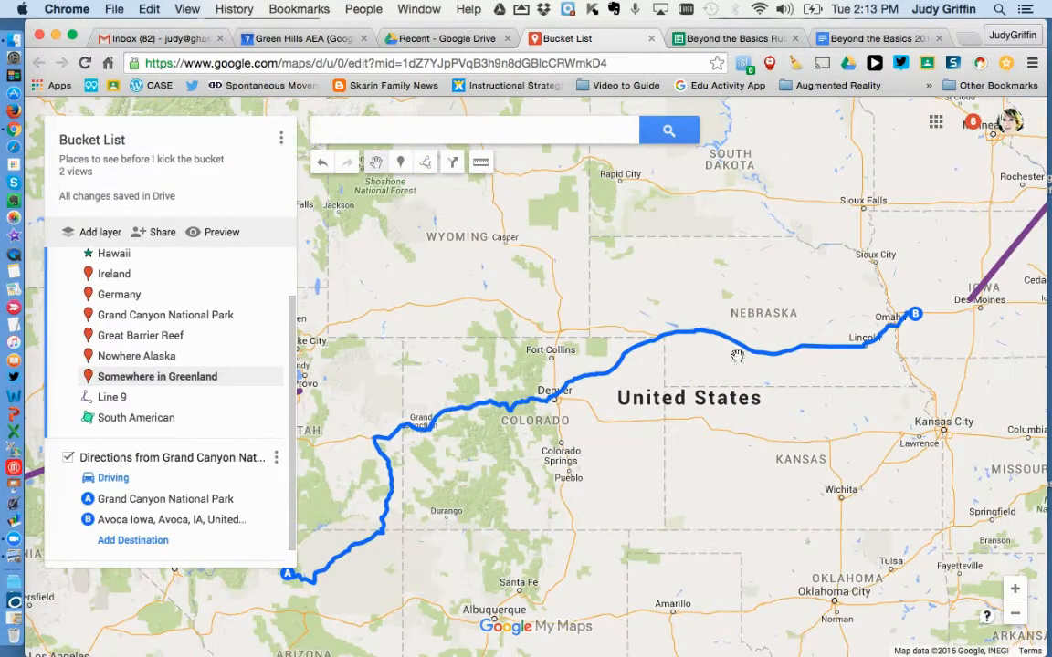
click(481, 161)
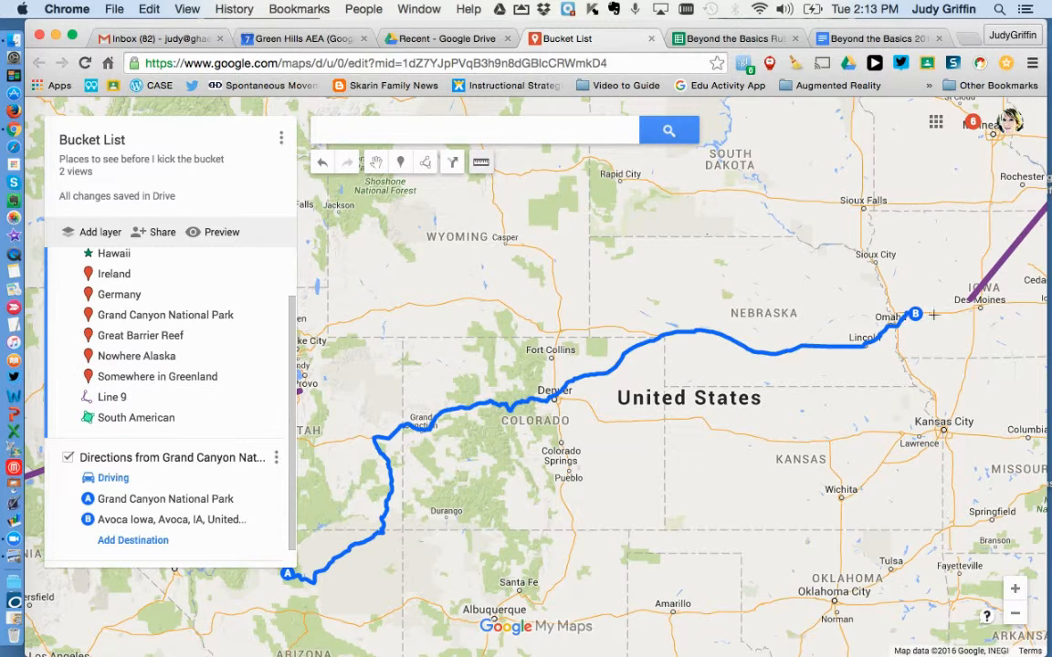
click(915, 313)
click(848, 332)
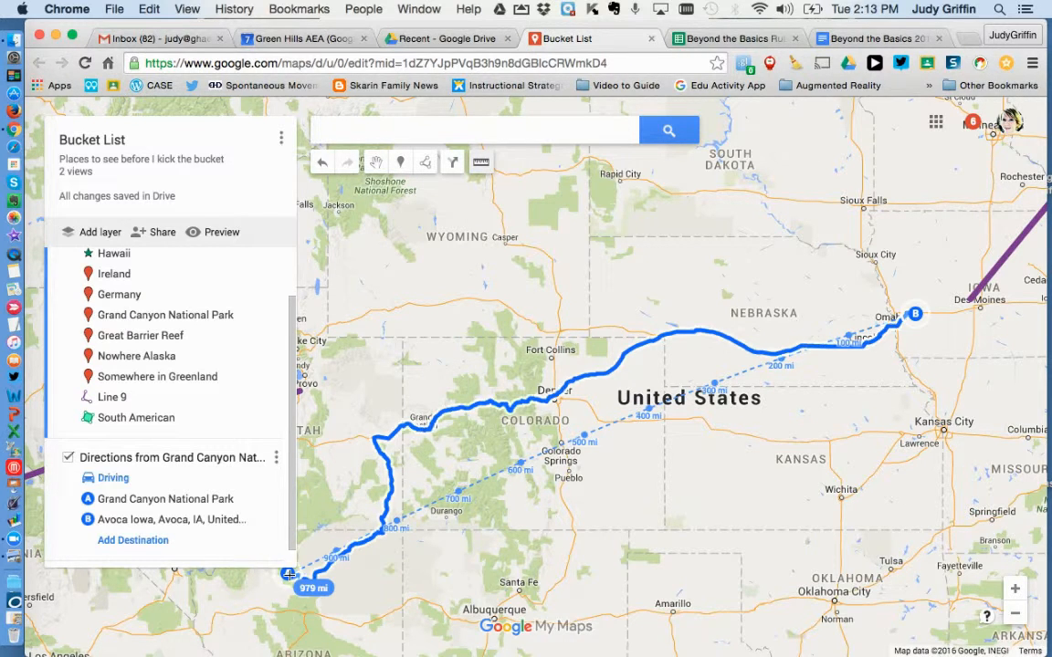
click(288, 574)
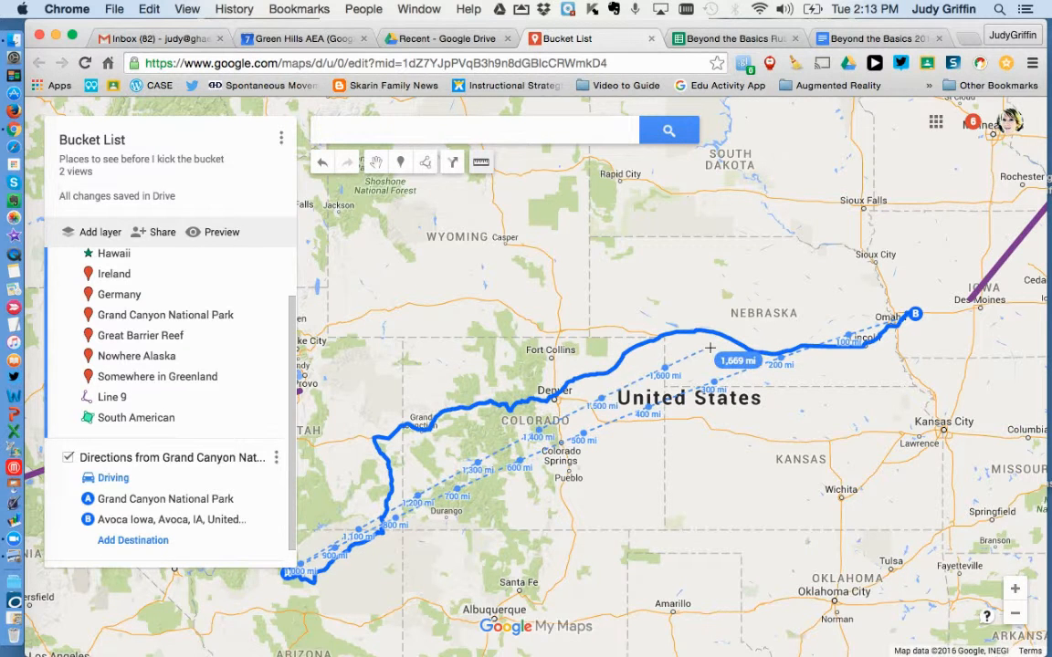